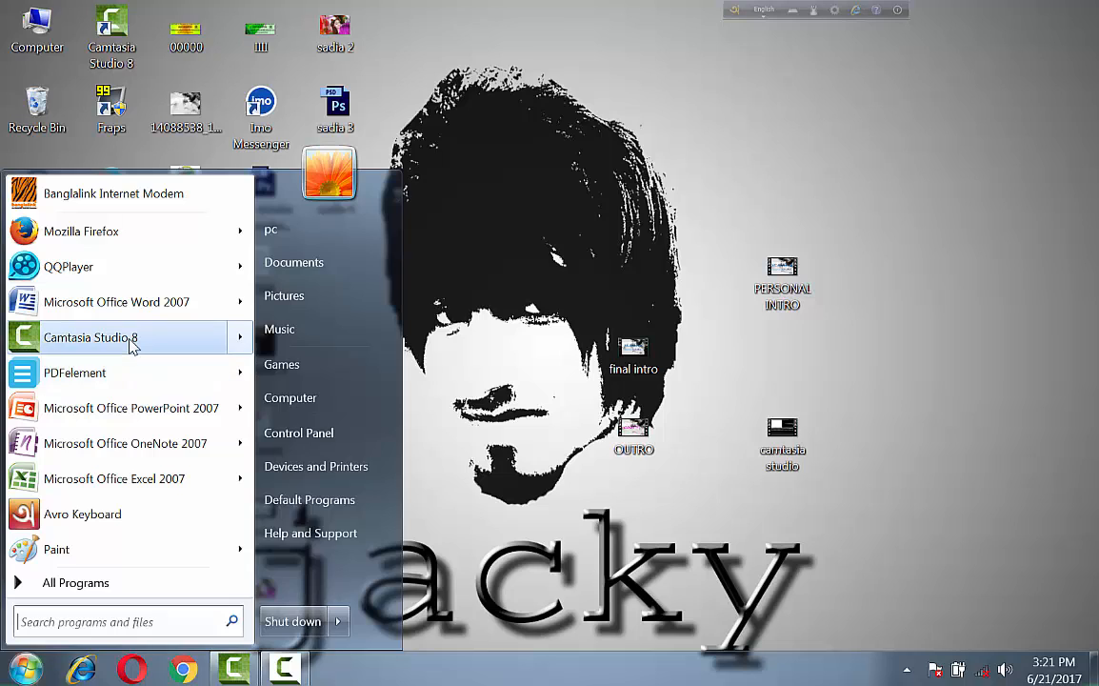
Launch Camtasia Studio 8.
{"action": "mouse_move", "coordinate": [132, 345]}
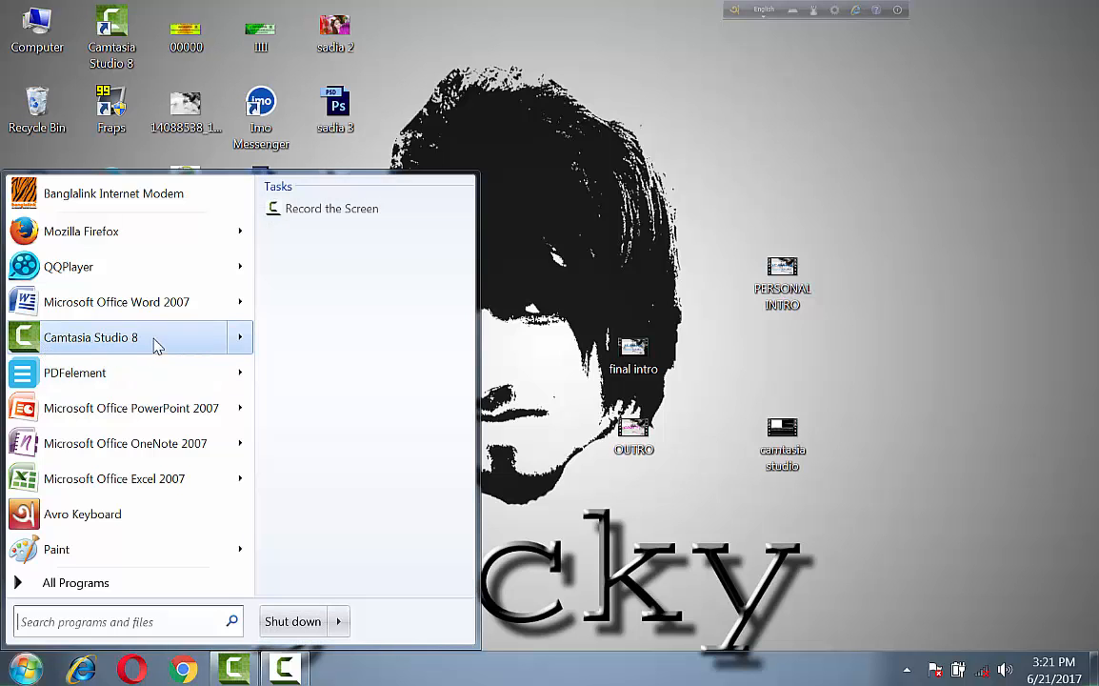
{"action": "left_click", "coordinate": [141, 341]}
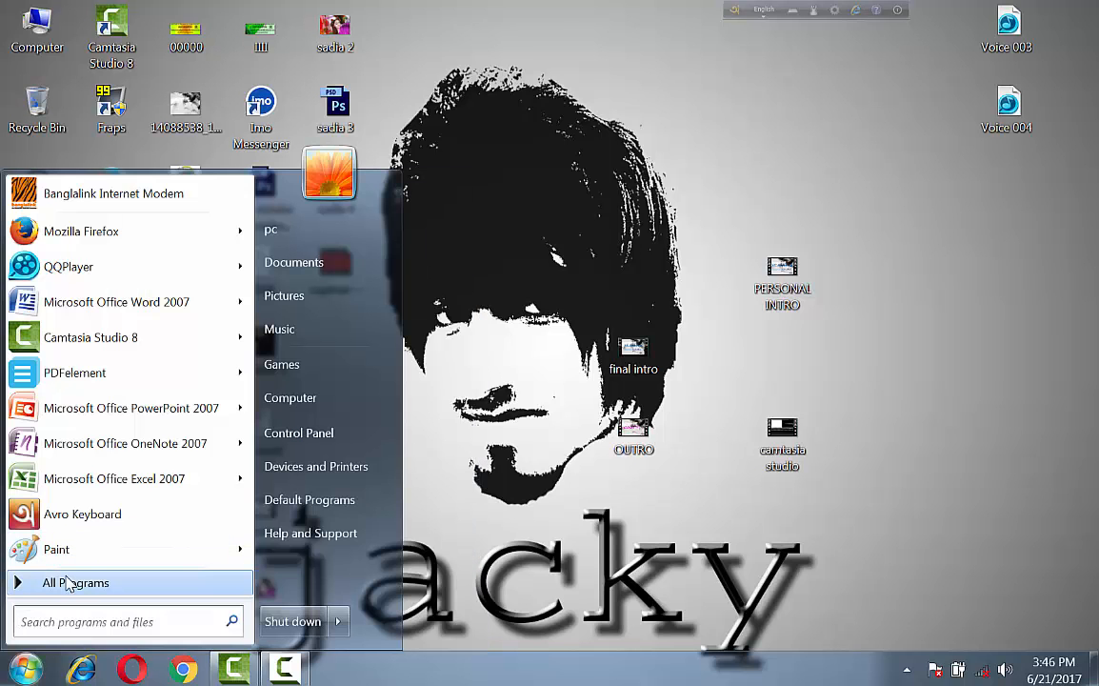
Launch Microsoft Office PowerPoint 2007 from the installed Microsoft Office programs.
{"action": "left_click", "coordinate": [69, 583]}
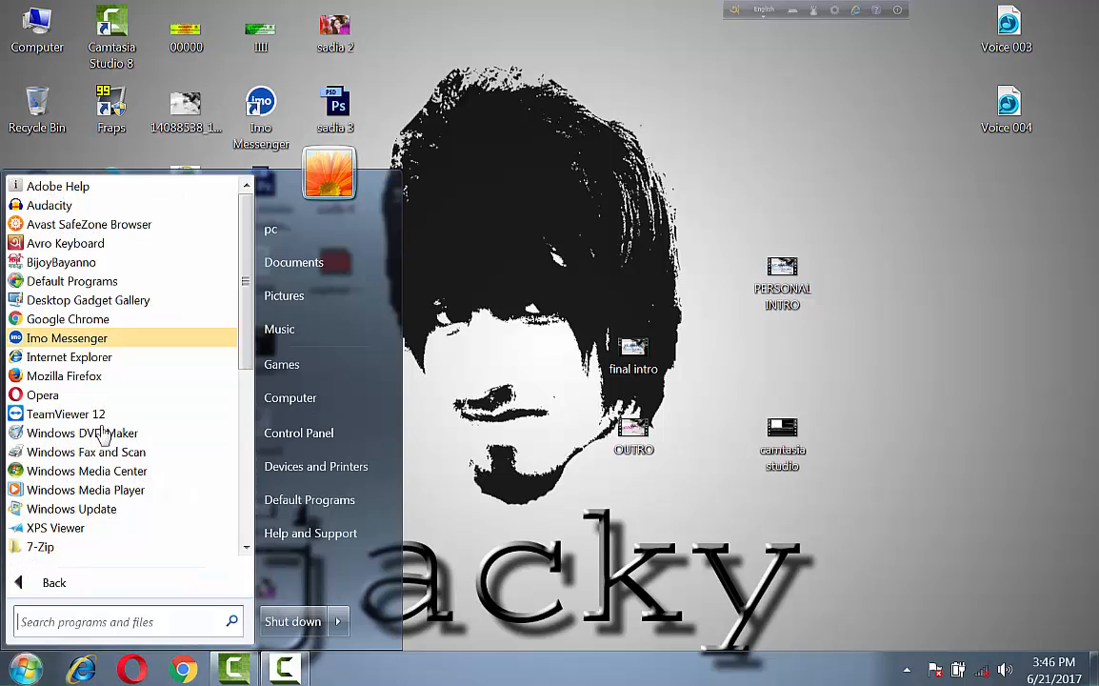
{"action": "scroll", "coordinate": [74, 505], "scroll_direction": "down", "scroll_amount": 7}
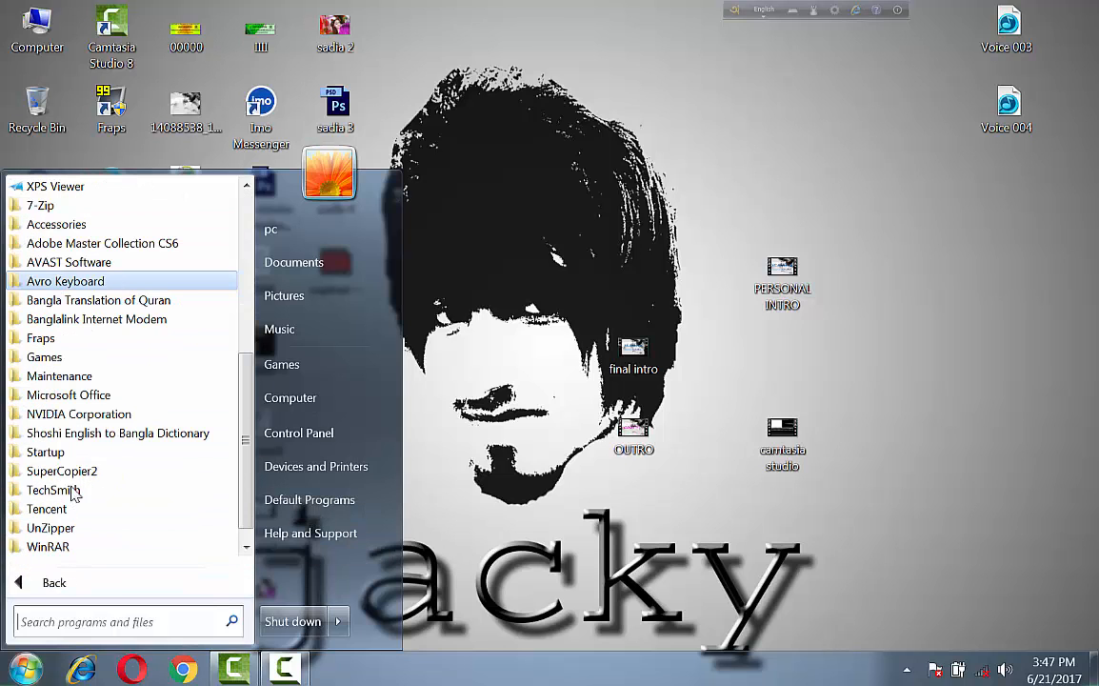
{"action": "left_click", "coordinate": [90, 394]}
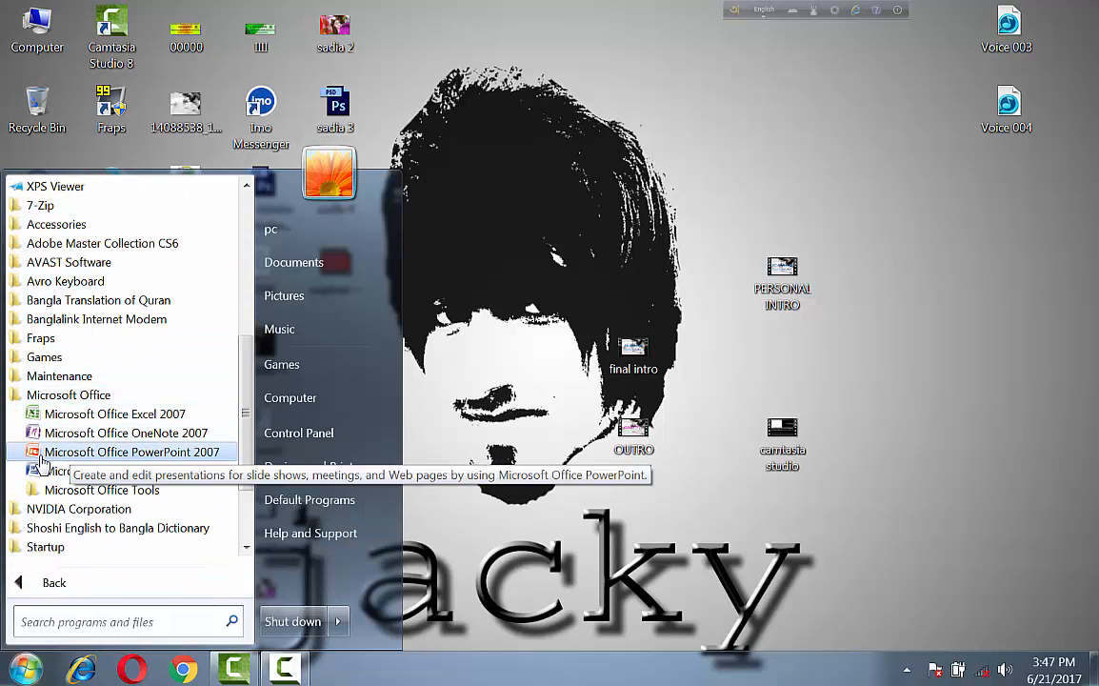
{"action": "left_click", "coordinate": [155, 453]}
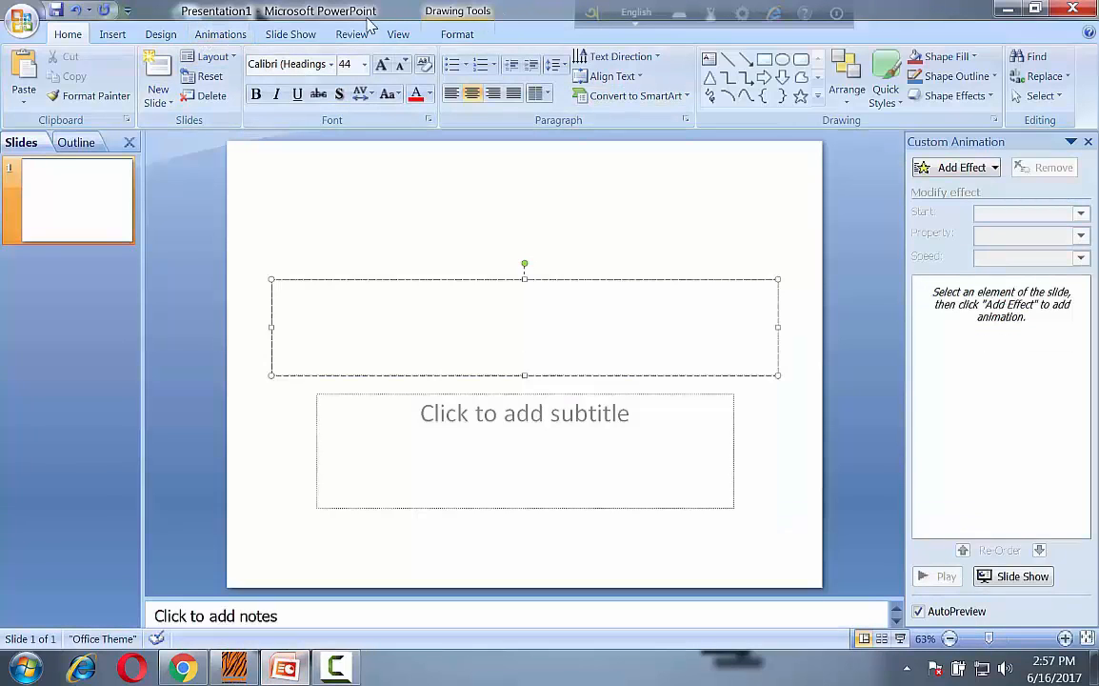
Apply the Title Slide layout to the first slide.
{"action": "left_click", "coordinate": [79, 189]}
{"action": "right_click", "coordinate": [81, 185]}
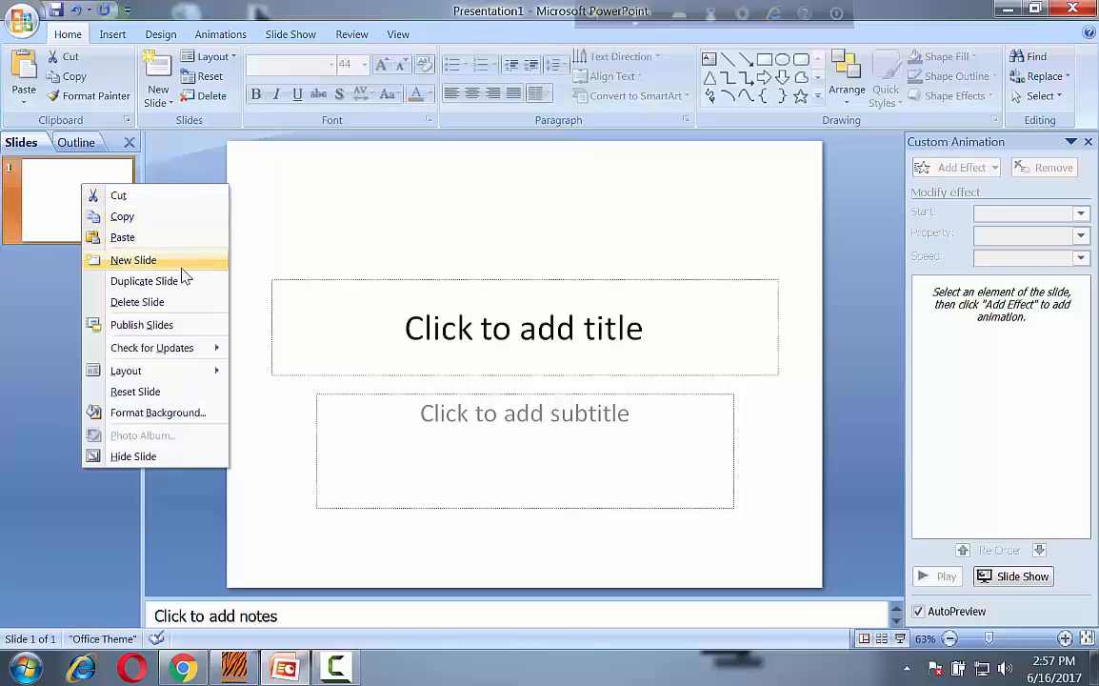
{"action": "mouse_move", "coordinate": [186, 374]}
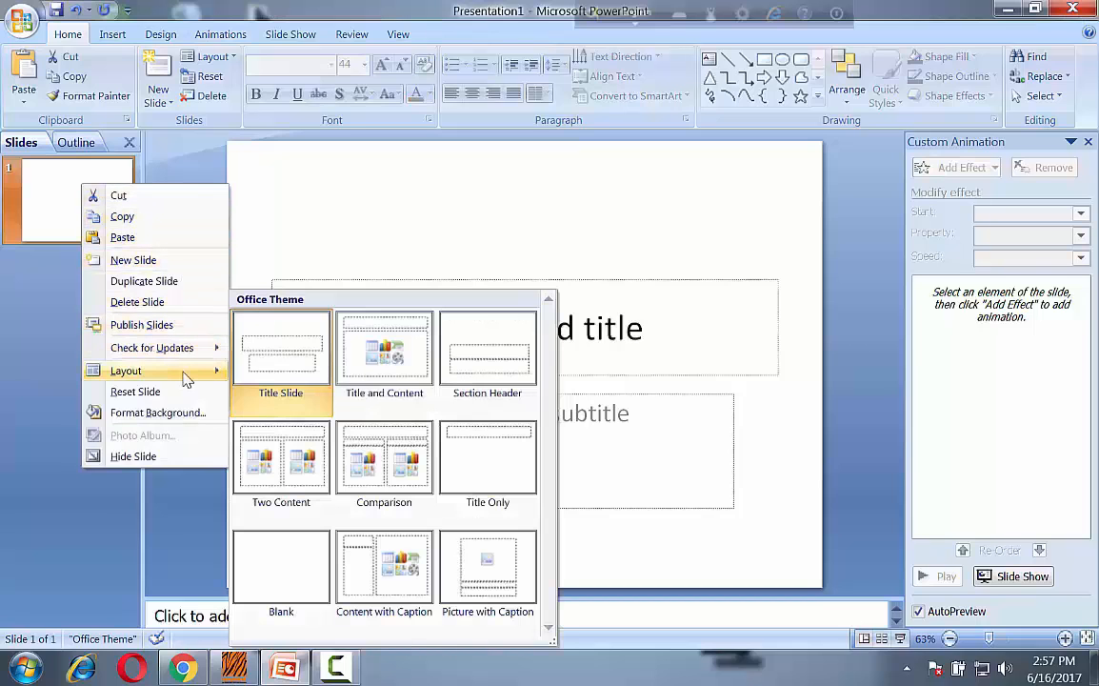
{"action": "left_click", "coordinate": [289, 358]}
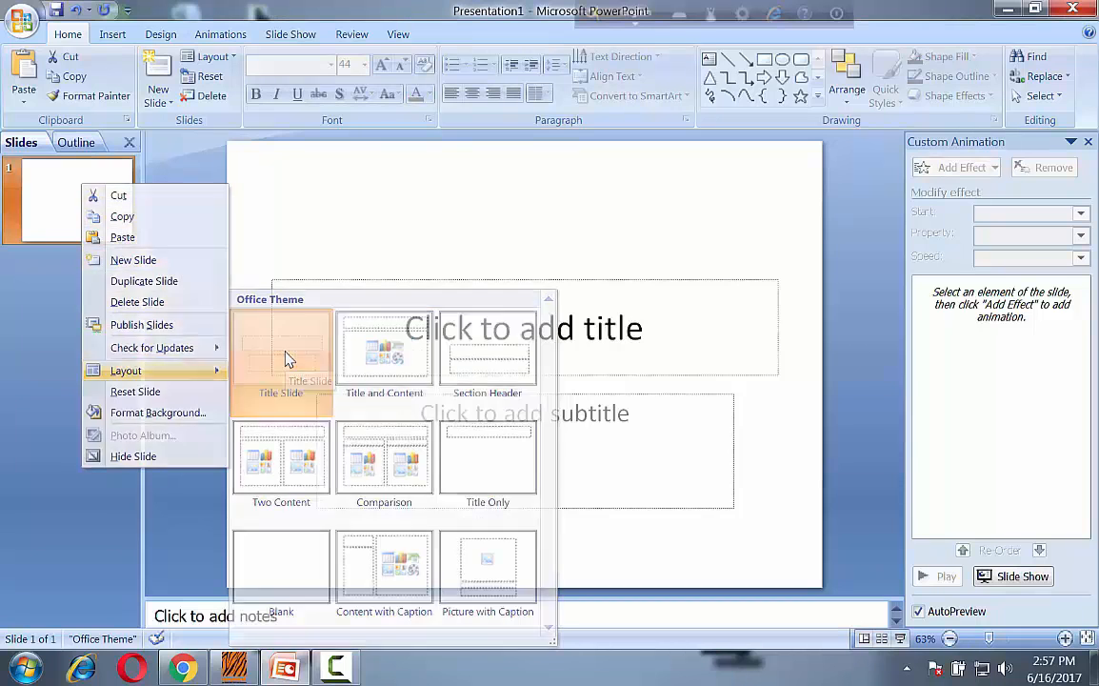
Enter "Sea jacky" as the title of the first slide.
{"action": "left_click", "coordinate": [513, 337]}
{"action": "type", "text": "Sea jacky"}
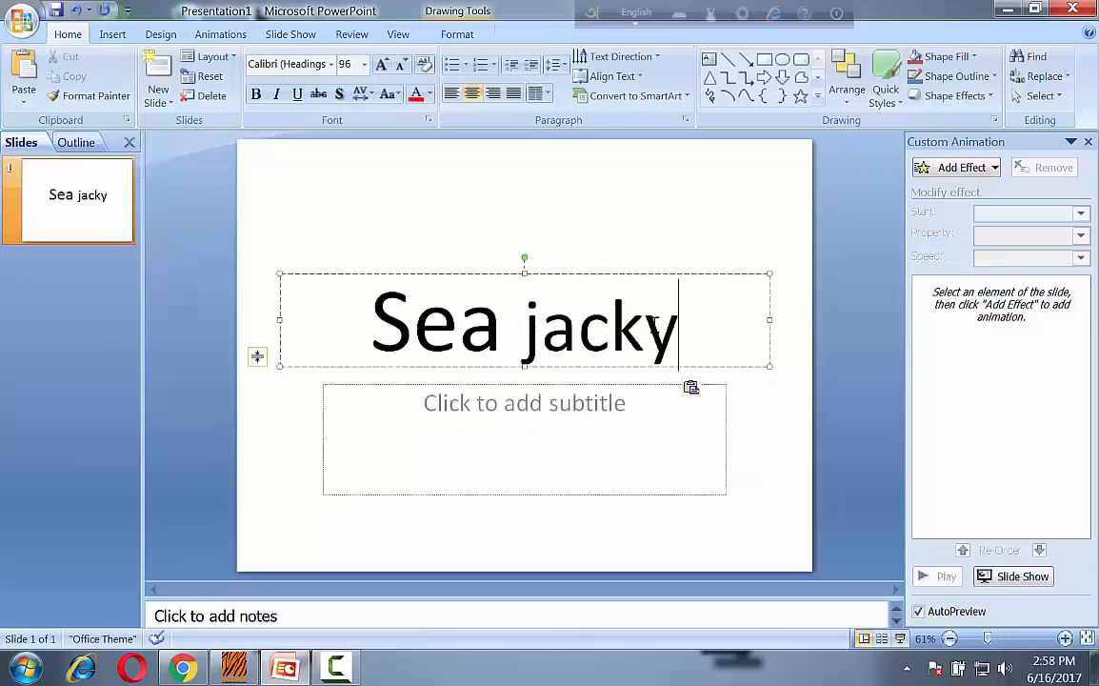
{"action": "left_click_drag", "start_coordinate": [702, 327], "coordinate": [240, 309]}
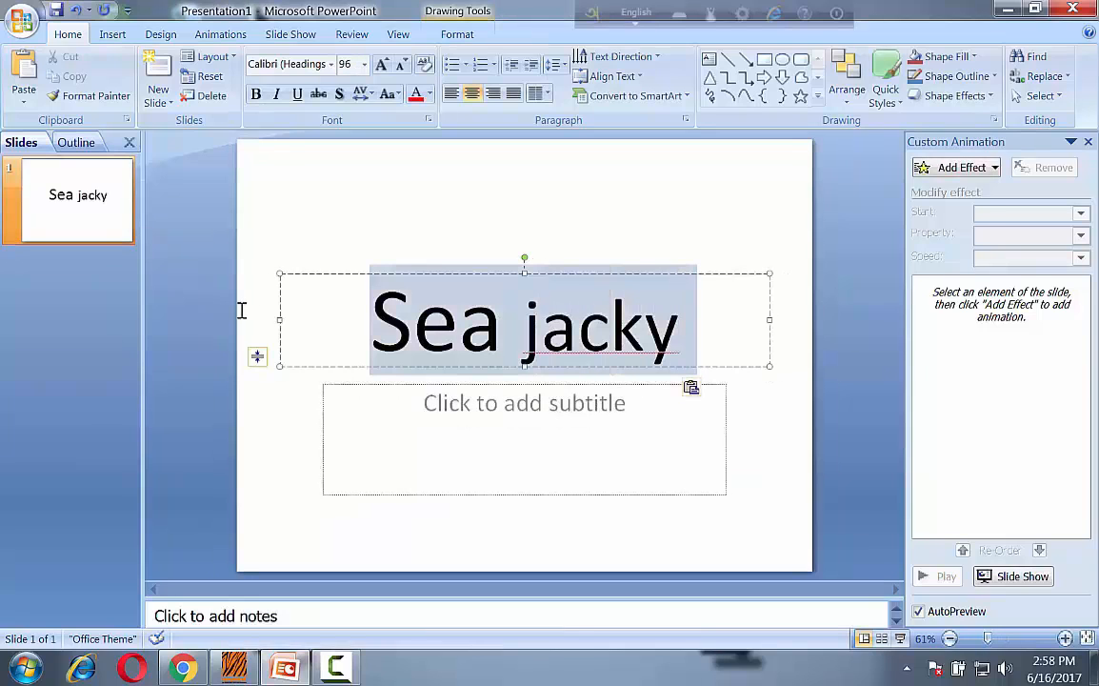
{"action": "left_click", "coordinate": [385, 557]}
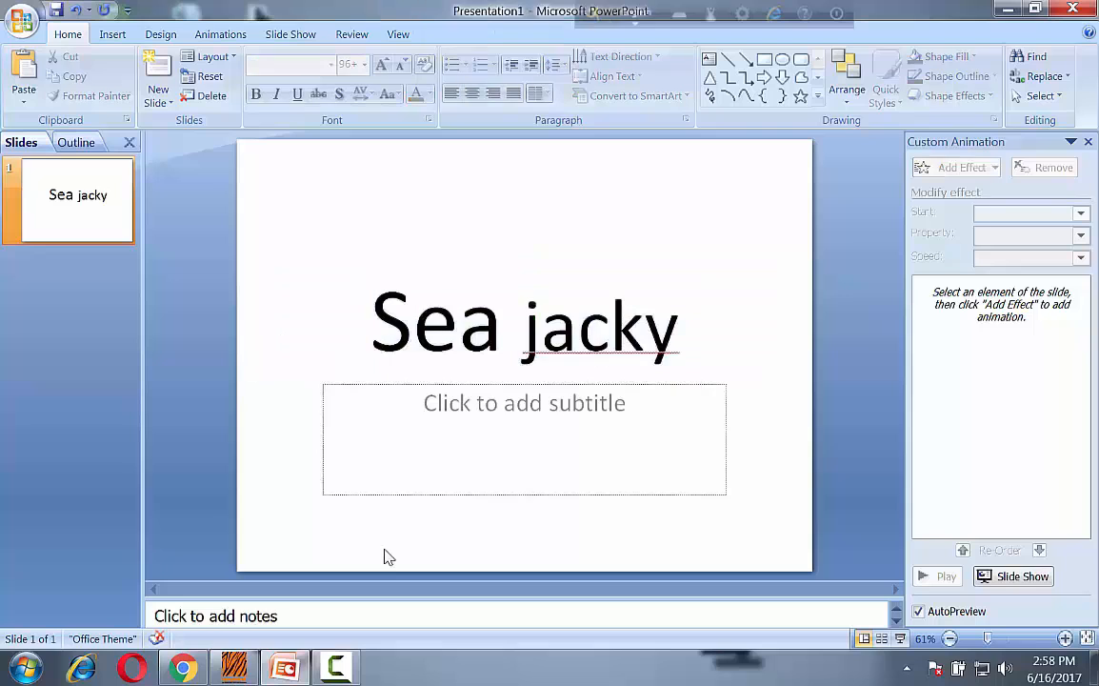
Fill the slide background with the black-and-white portrait picture file from the Desktop.
{"action": "right_click", "coordinate": [386, 557]}
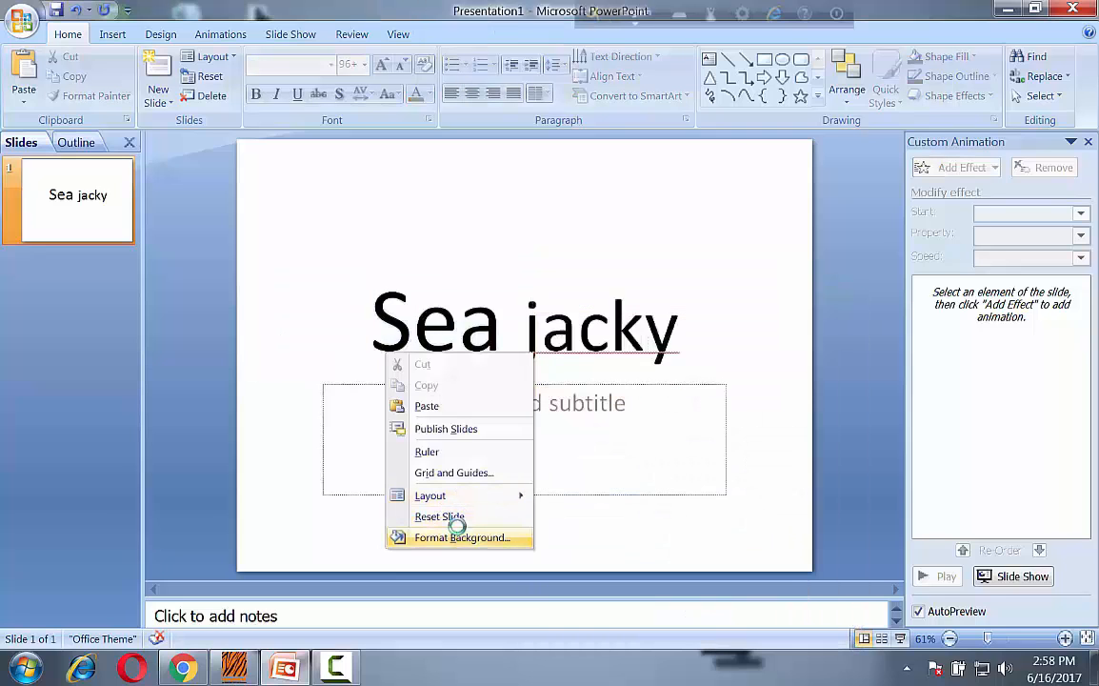
{"action": "left_click", "coordinate": [461, 538]}
{"action": "left_click", "coordinate": [479, 224]}
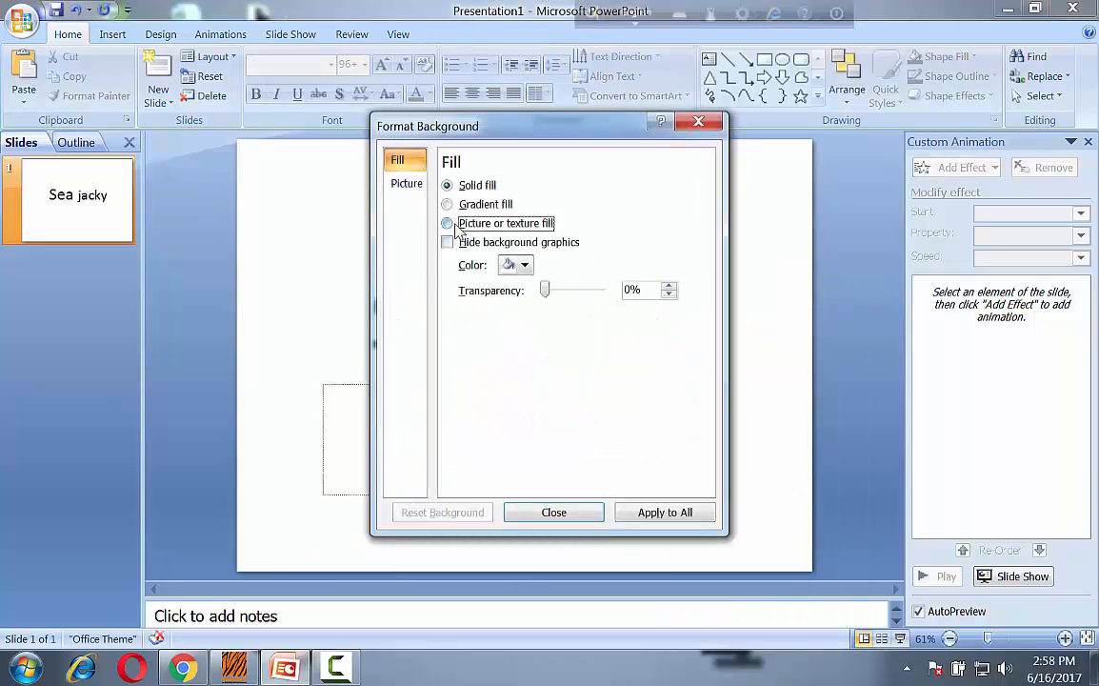
{"action": "left_click", "coordinate": [503, 315]}
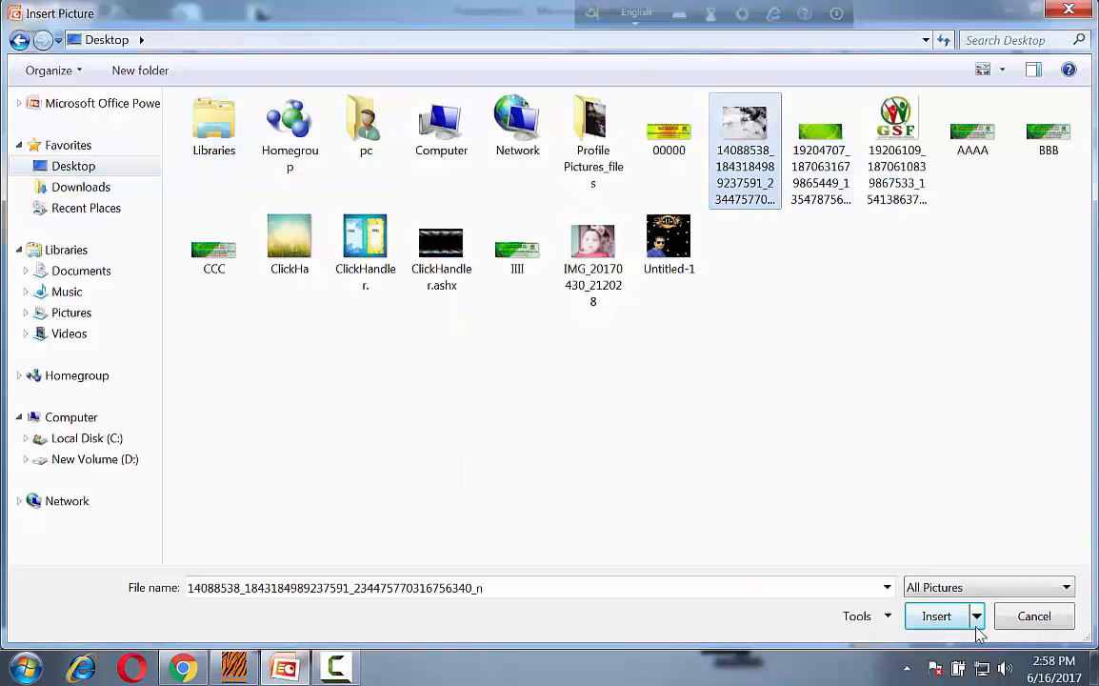
{"action": "left_click", "coordinate": [947, 621]}
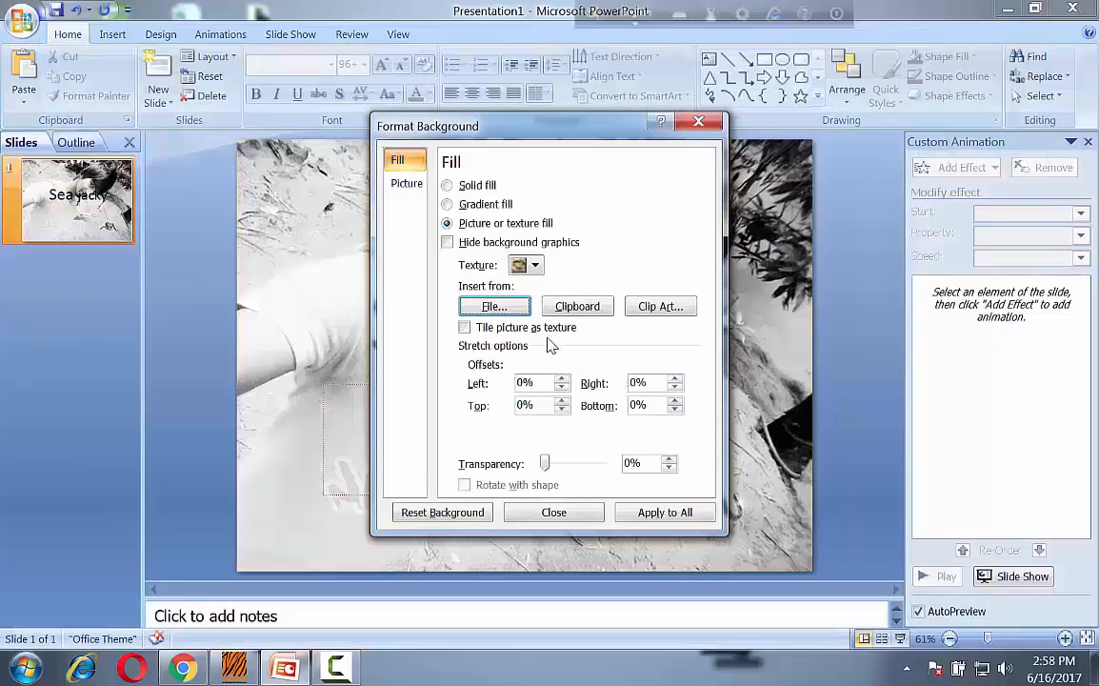
{"action": "left_click", "coordinate": [697, 124]}
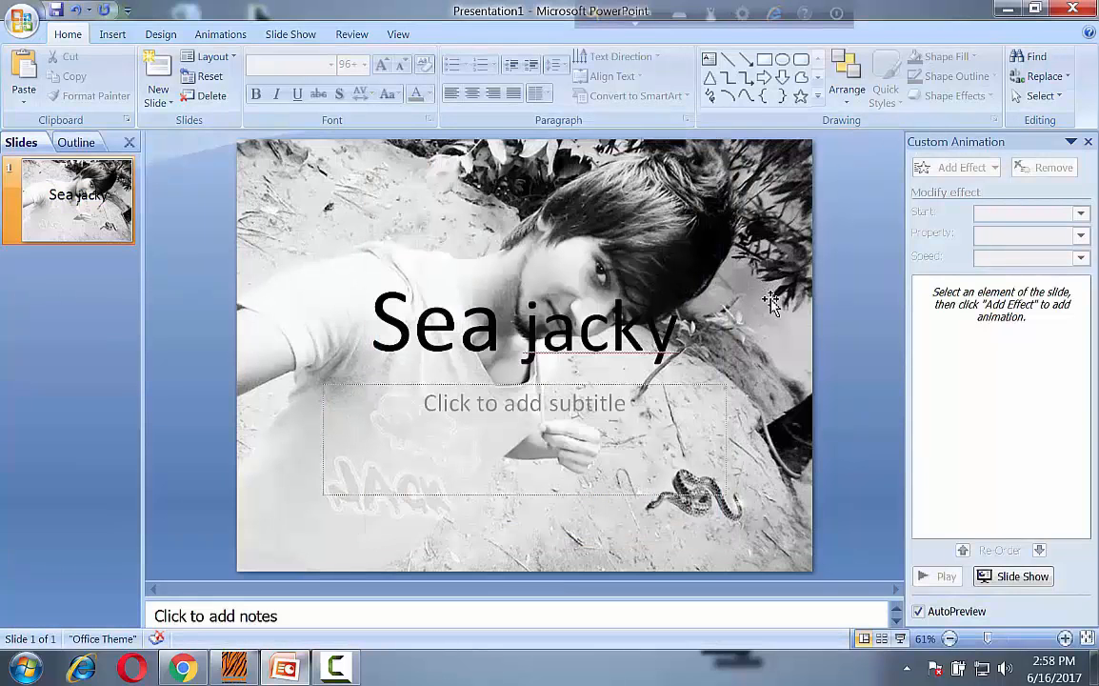
Set the slide title's font to Algerian and delete its last letter to make it "Sea jack".
{"action": "mouse_move", "coordinate": [680, 334]}
{"action": "left_mouse_down"}
{"action": "mouse_move", "coordinate": [612, 303]}
{"action": "mouse_move", "coordinate": [338, 301]}
{"action": "left_mouse_up"}
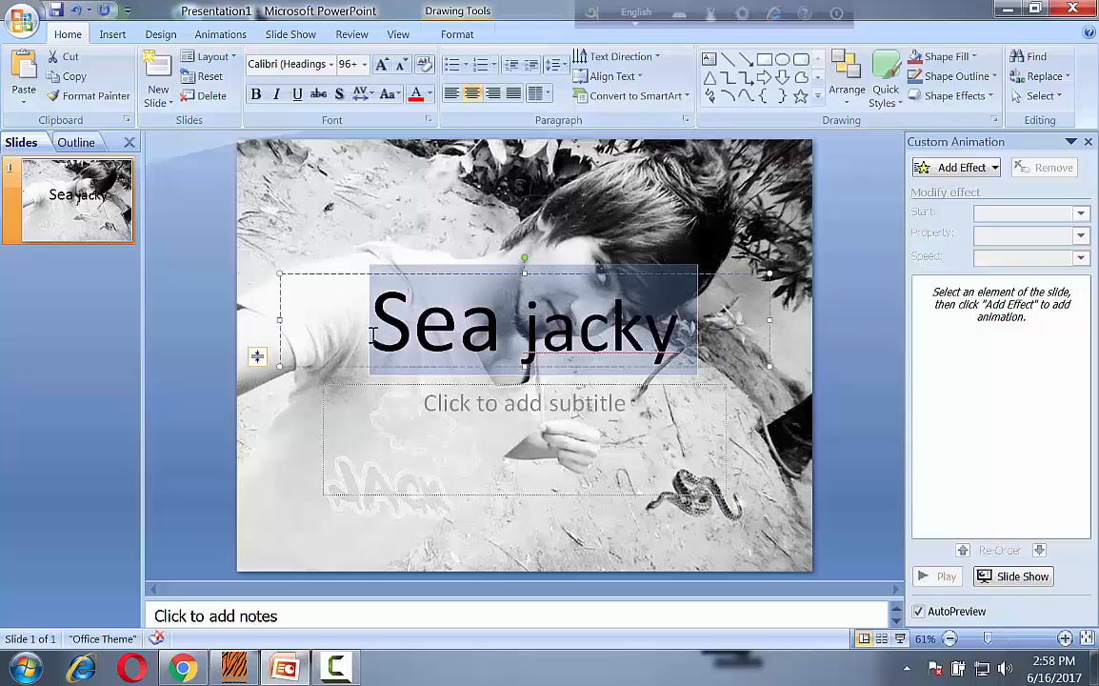
{"action": "left_click", "coordinate": [330, 65]}
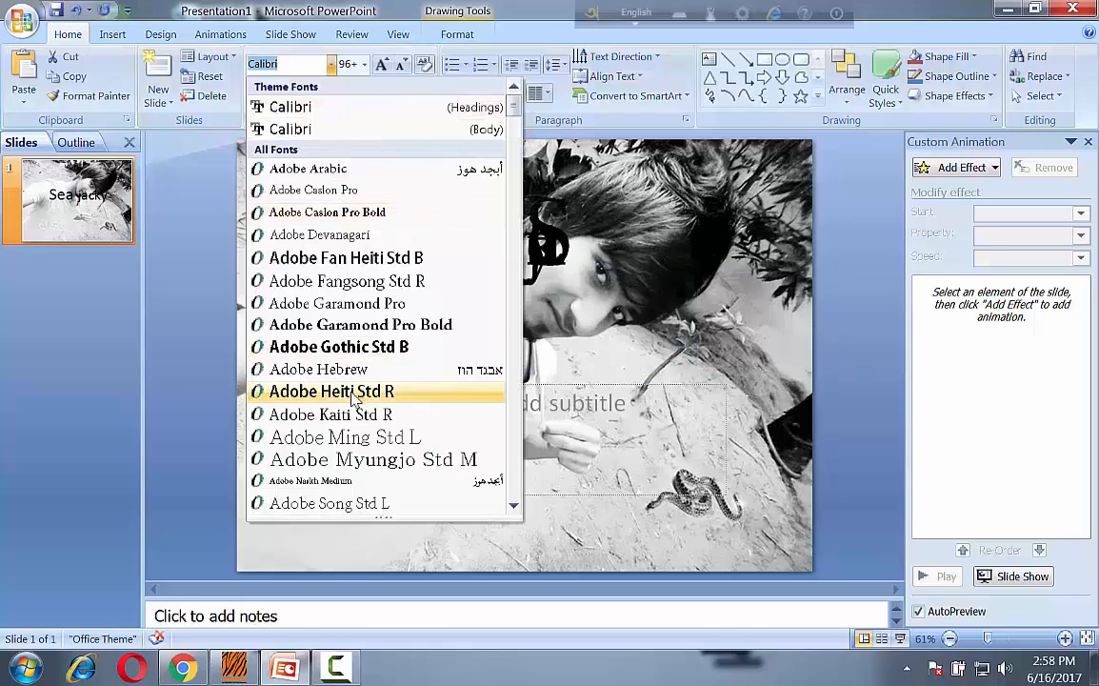
{"action": "scroll", "coordinate": [353, 399], "scroll_direction": "down", "scroll_amount": 3}
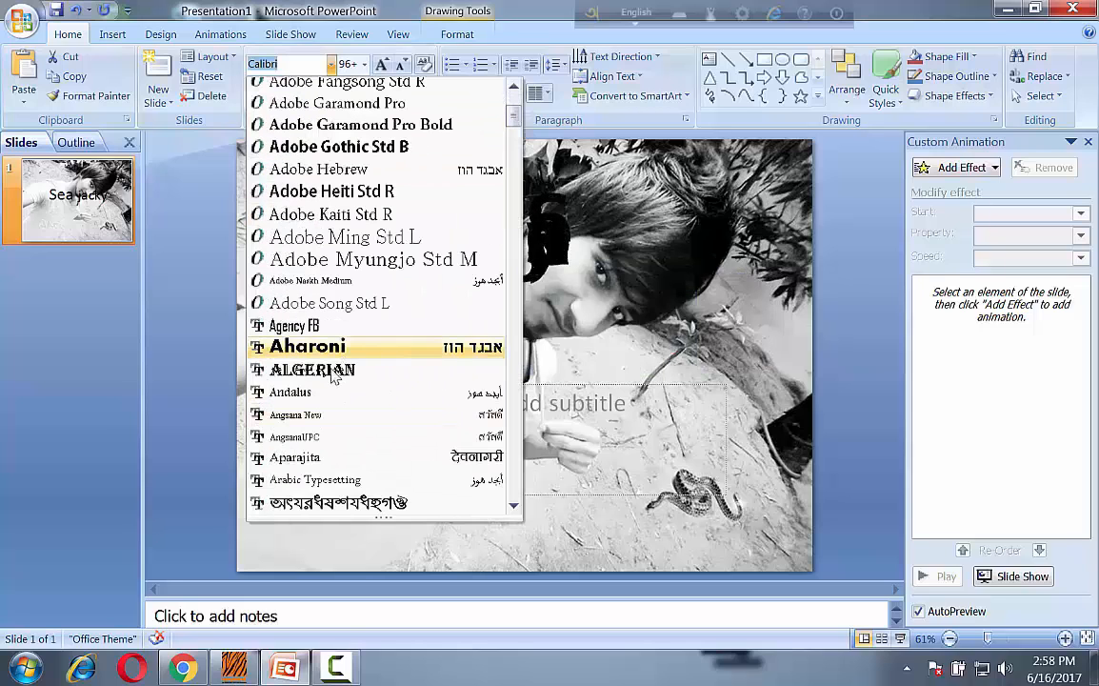
{"action": "left_click", "coordinate": [315, 371]}
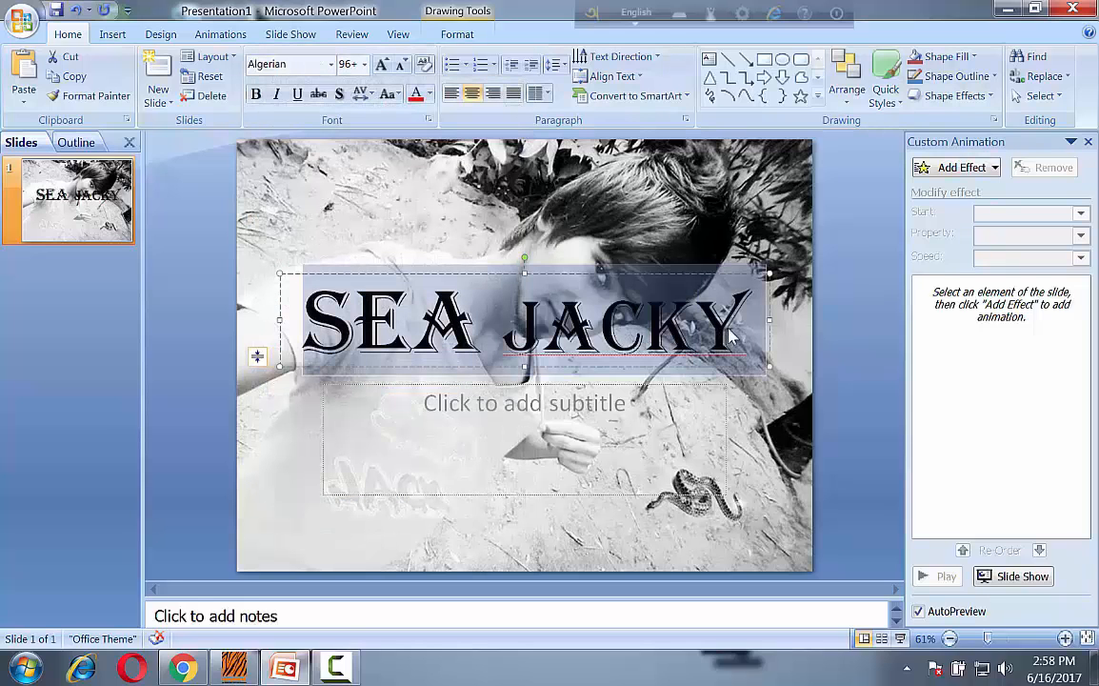
{"action": "left_click", "coordinate": [698, 335]}
{"action": "key", "text": "BackSpace"}
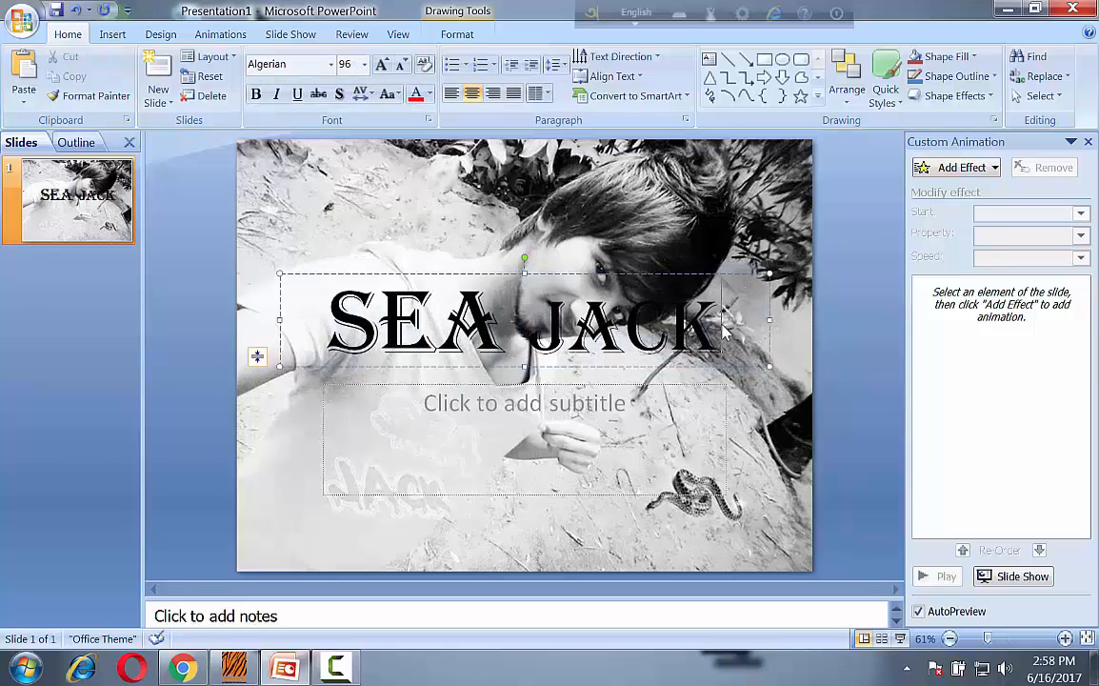
Preview the Checkerboard, Dissolve In and Wipe entrance effects on the title text and add the Ease In entrance effect to it.
{"action": "left_click_drag", "start_coordinate": [715, 324], "coordinate": [322, 322]}
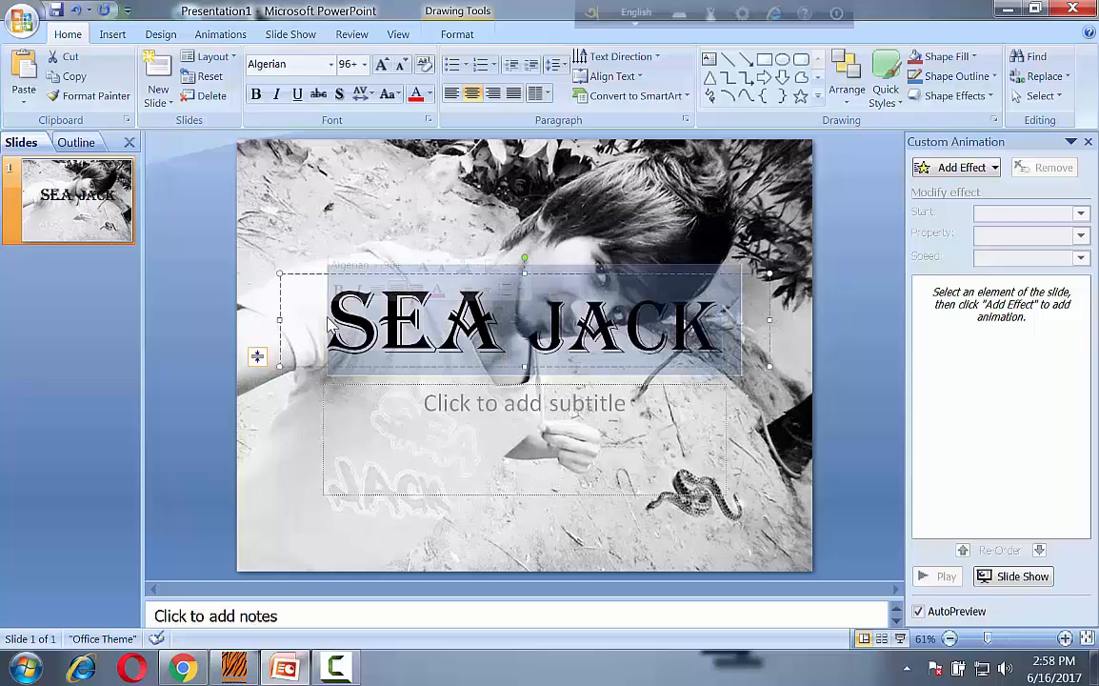
{"action": "left_click", "coordinate": [220, 34]}
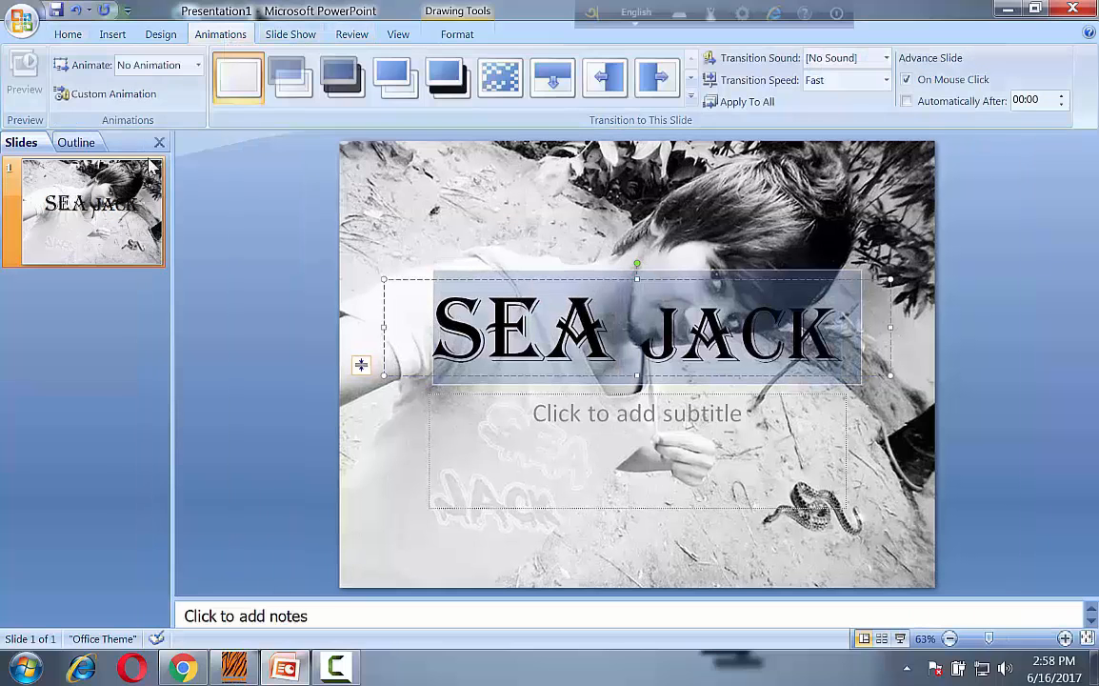
{"action": "left_click", "coordinate": [113, 94]}
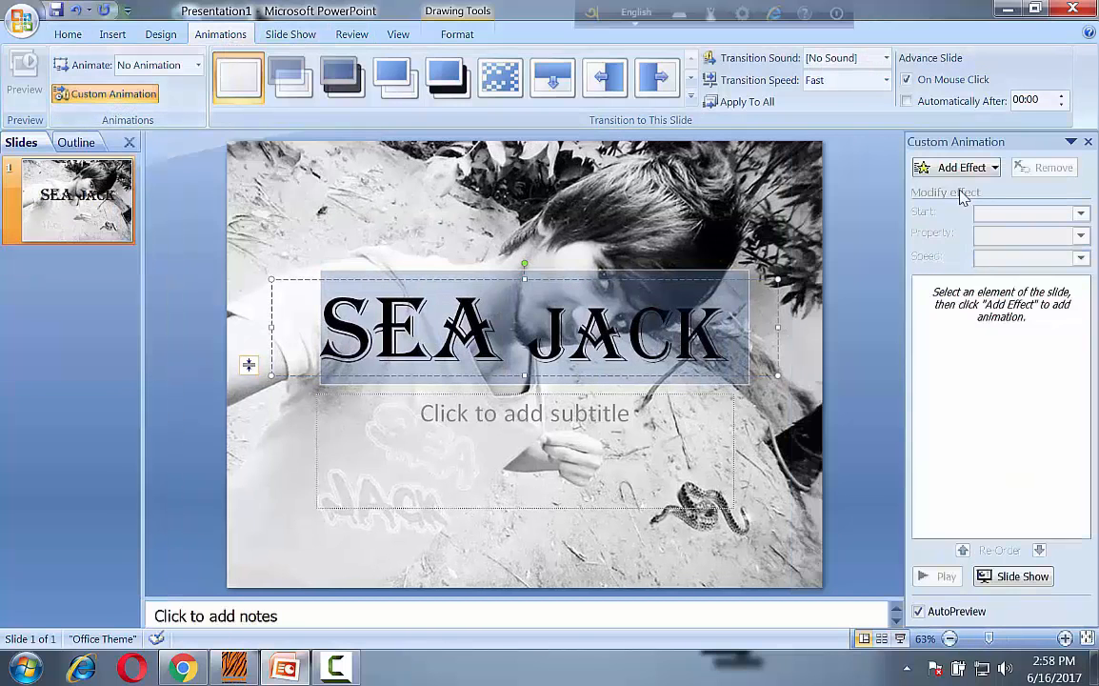
{"action": "left_click", "coordinate": [962, 168]}
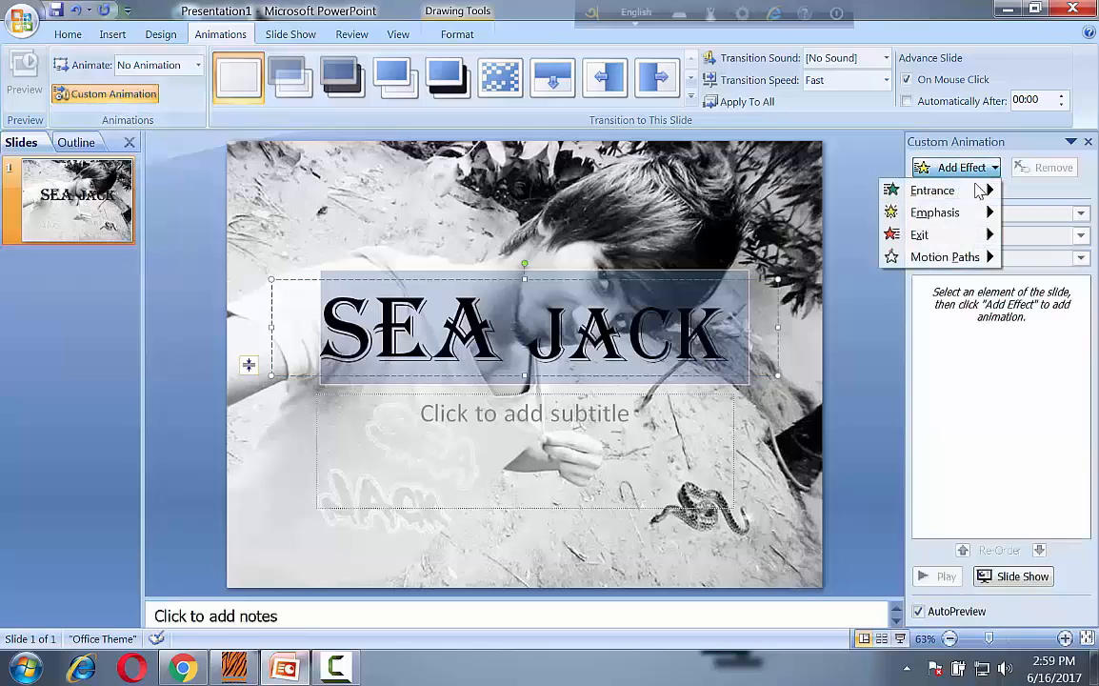
{"action": "mouse_move", "coordinate": [957, 195]}
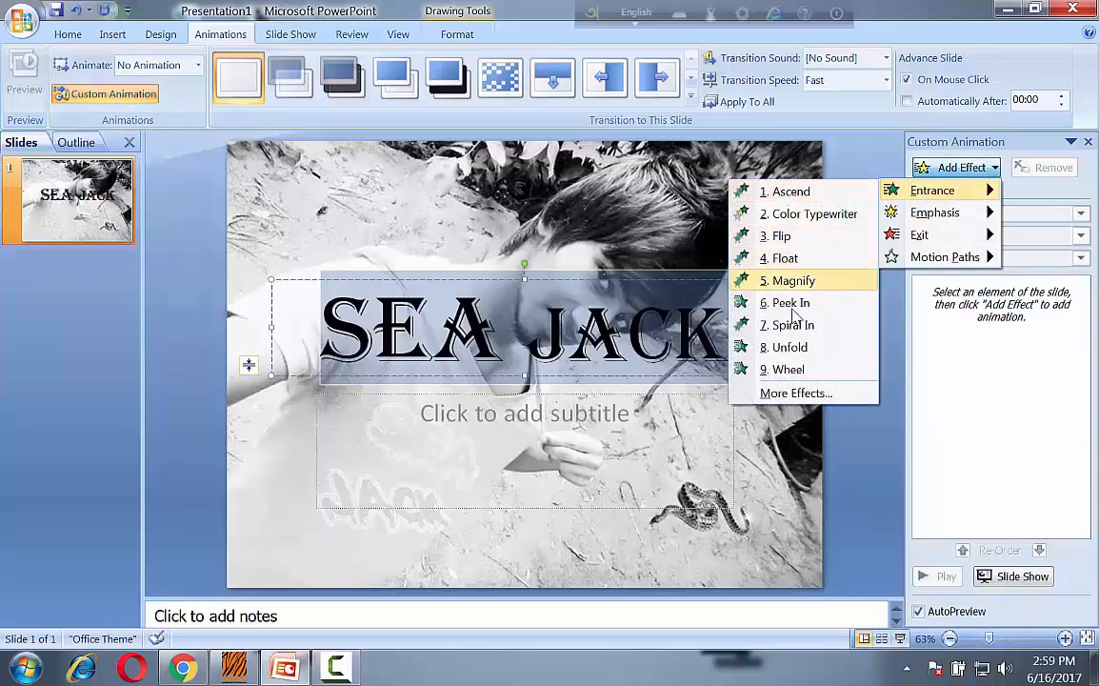
{"action": "left_click", "coordinate": [797, 394]}
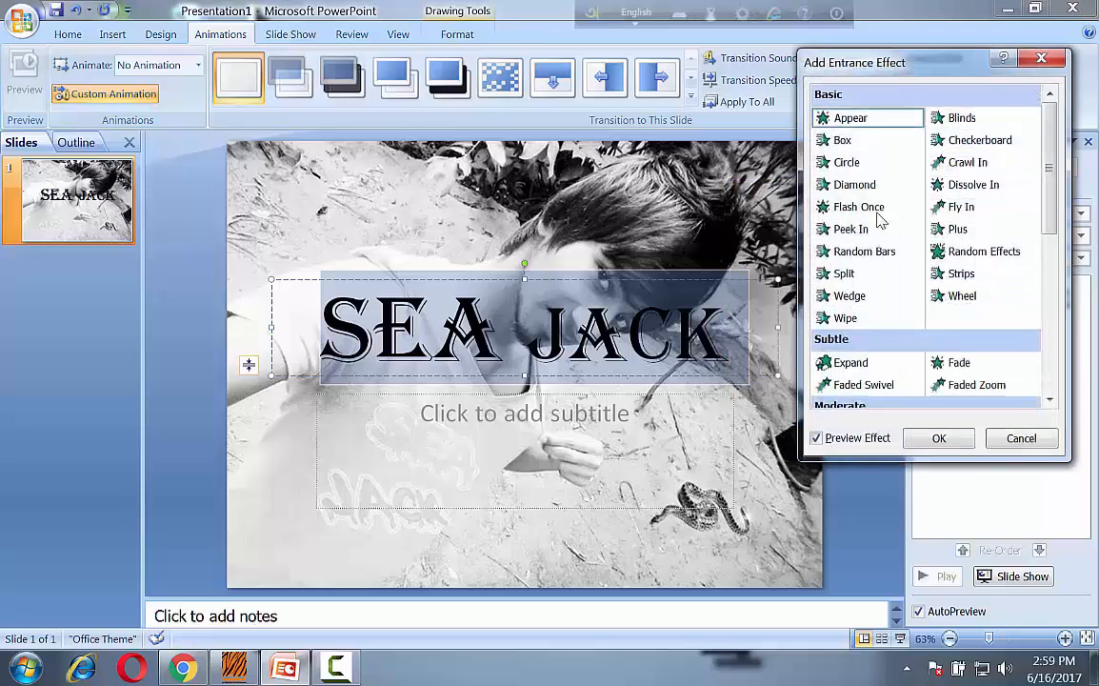
{"action": "left_click", "coordinate": [976, 142]}
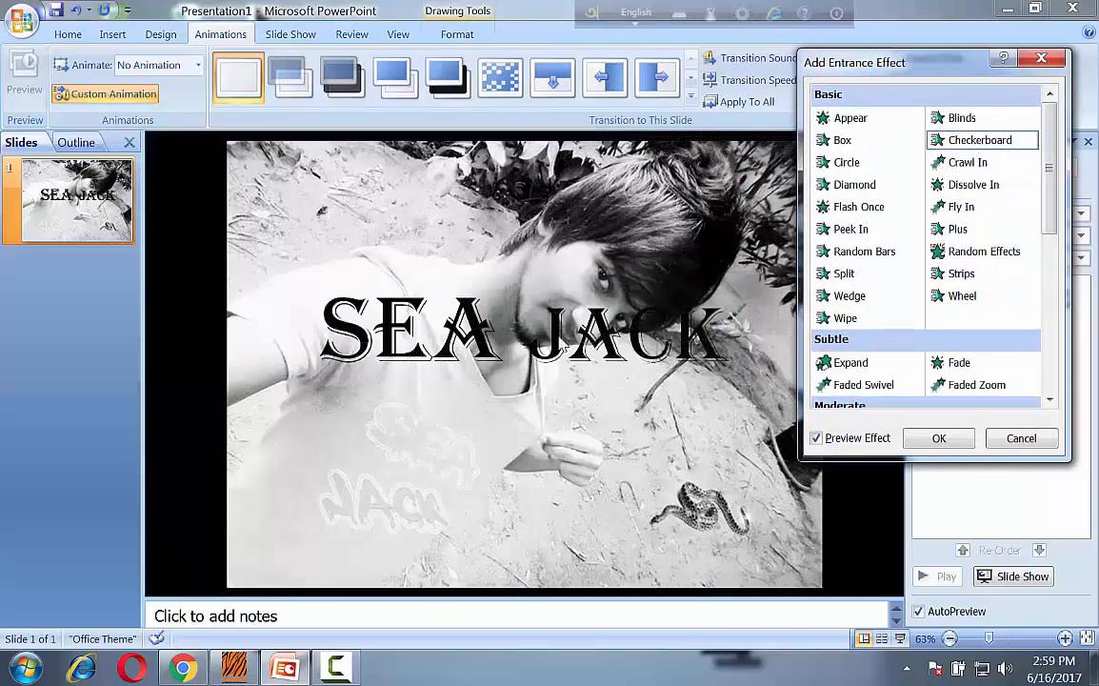
{"action": "left_click", "coordinate": [949, 187]}
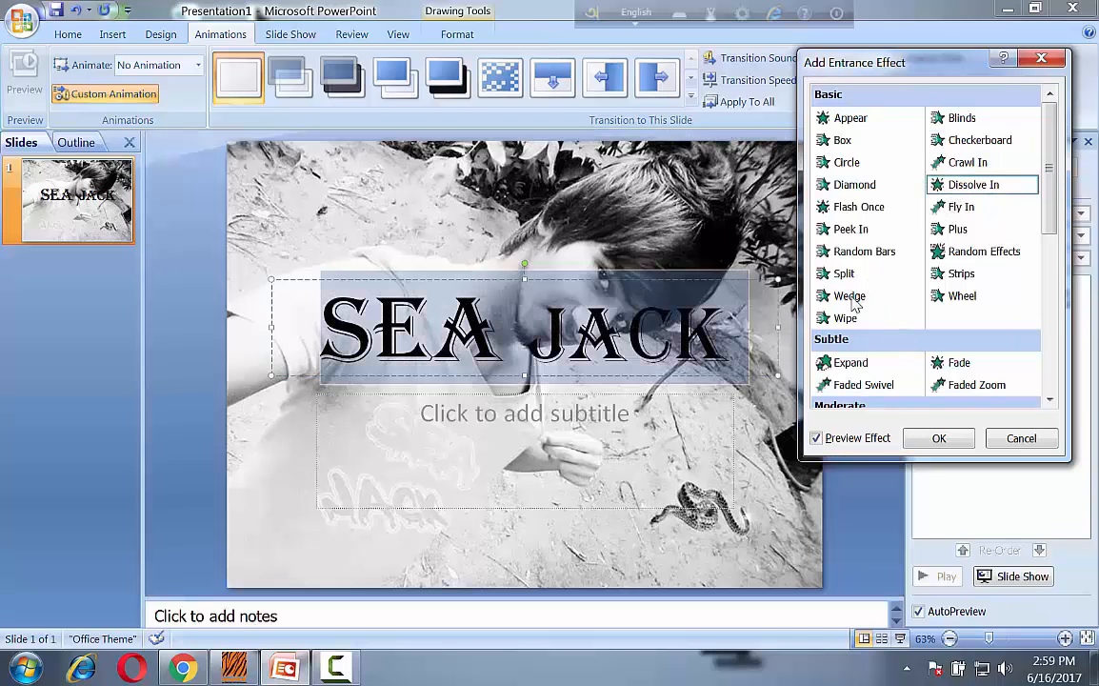
{"action": "left_click", "coordinate": [853, 300]}
{"action": "scroll", "coordinate": [915, 314], "scroll_direction": "down", "scroll_amount": 2}
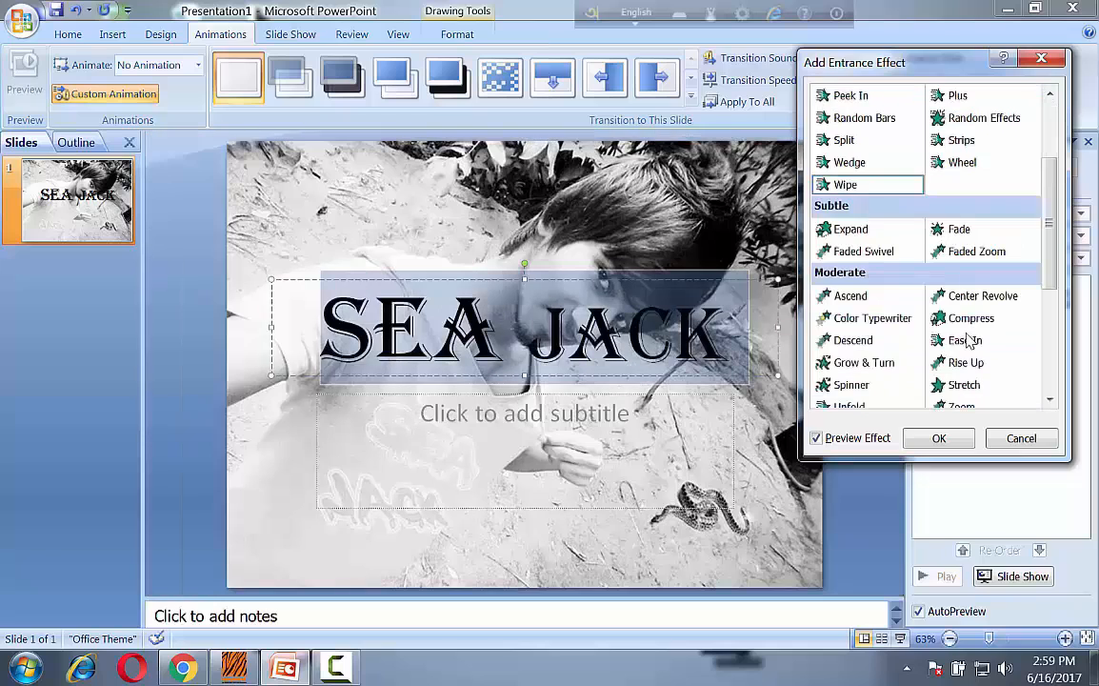
{"action": "left_click", "coordinate": [966, 340]}
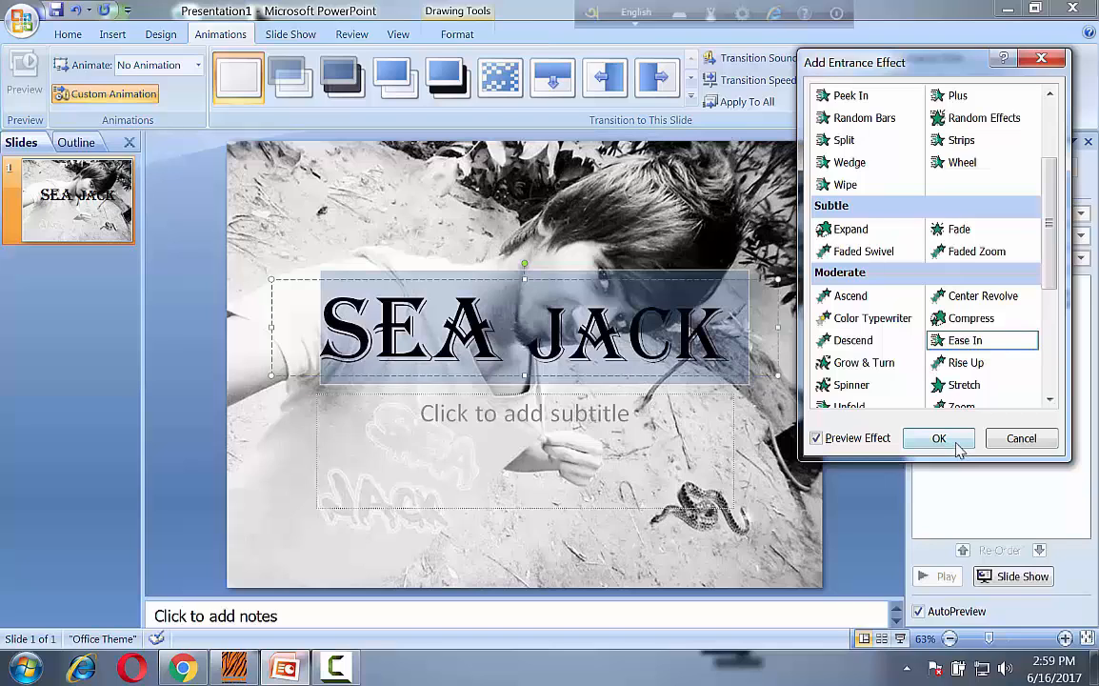
{"action": "left_click", "coordinate": [939, 438]}
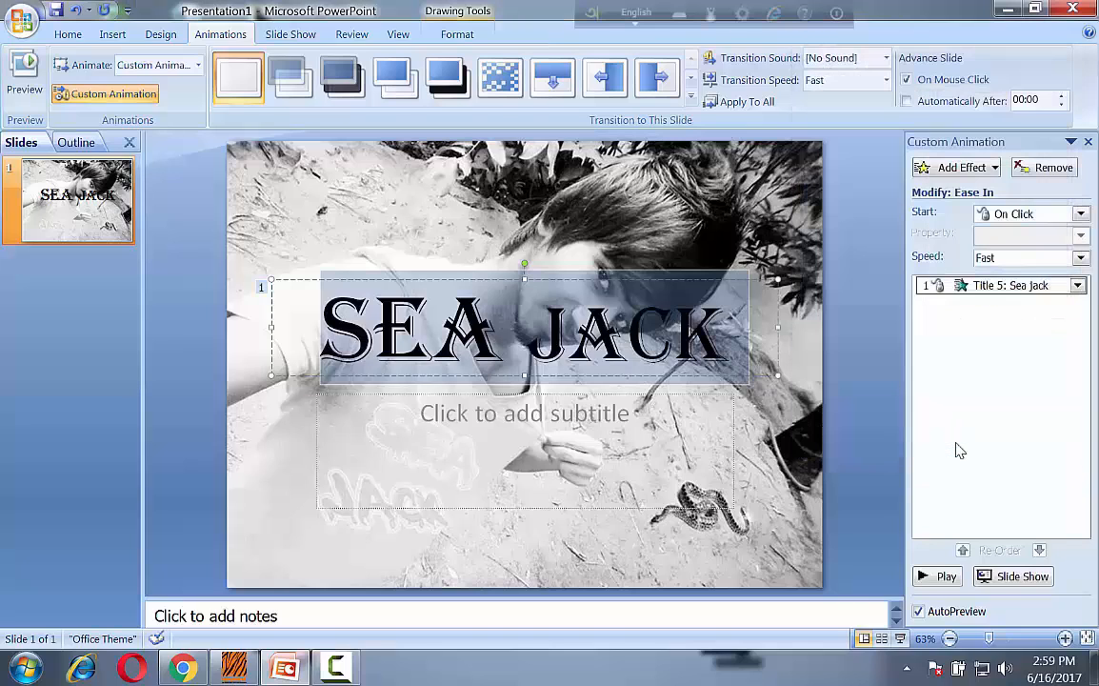
Change the speed of the title's Ease In entrance effect.
{"action": "left_click", "coordinate": [1082, 259]}
{"action": "left_click", "coordinate": [995, 299]}
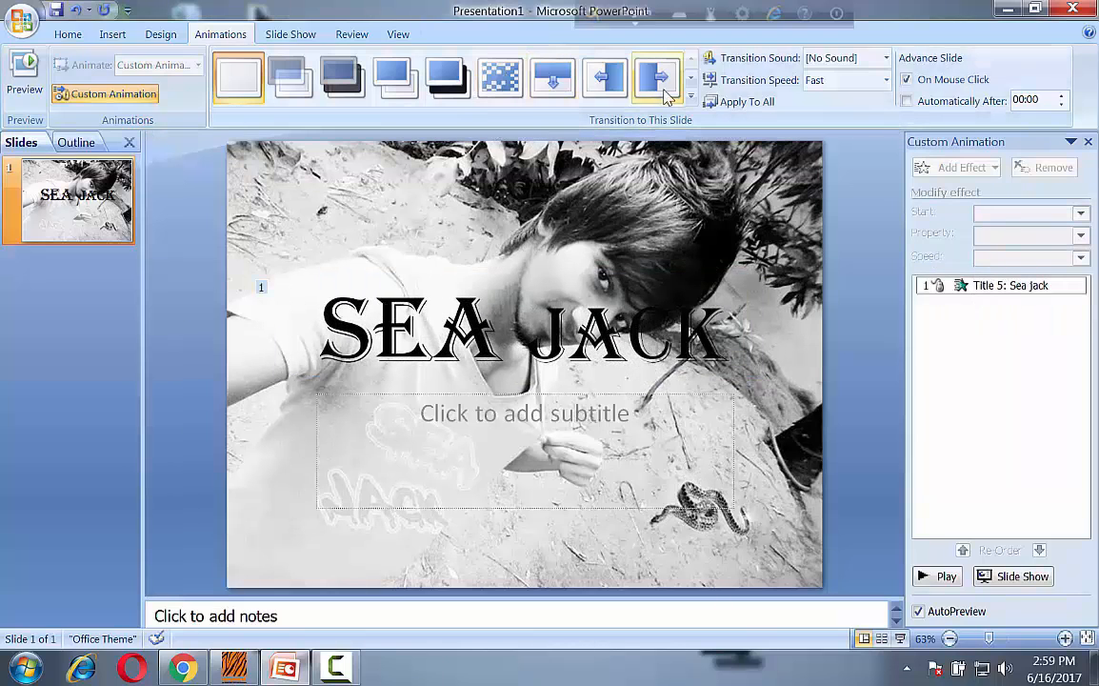
Apply the Checkerboard Across transition from the Stripes and Bars group to the slide.
{"action": "left_click", "coordinate": [691, 100]}
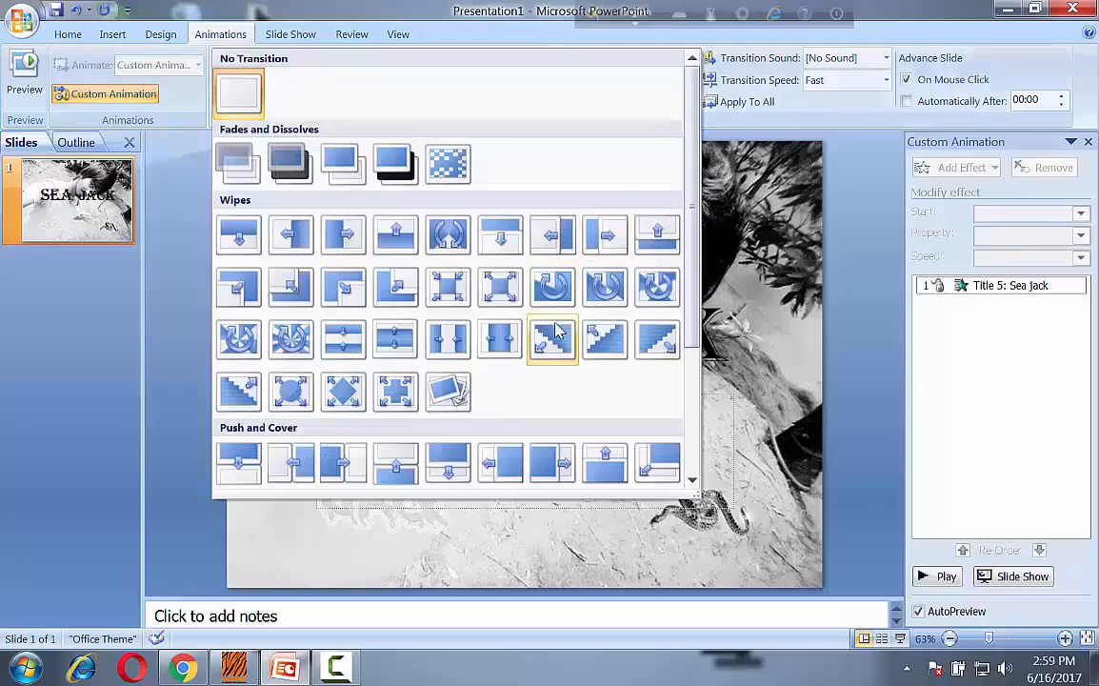
{"action": "scroll", "coordinate": [553, 352], "scroll_direction": "down", "scroll_amount": 4}
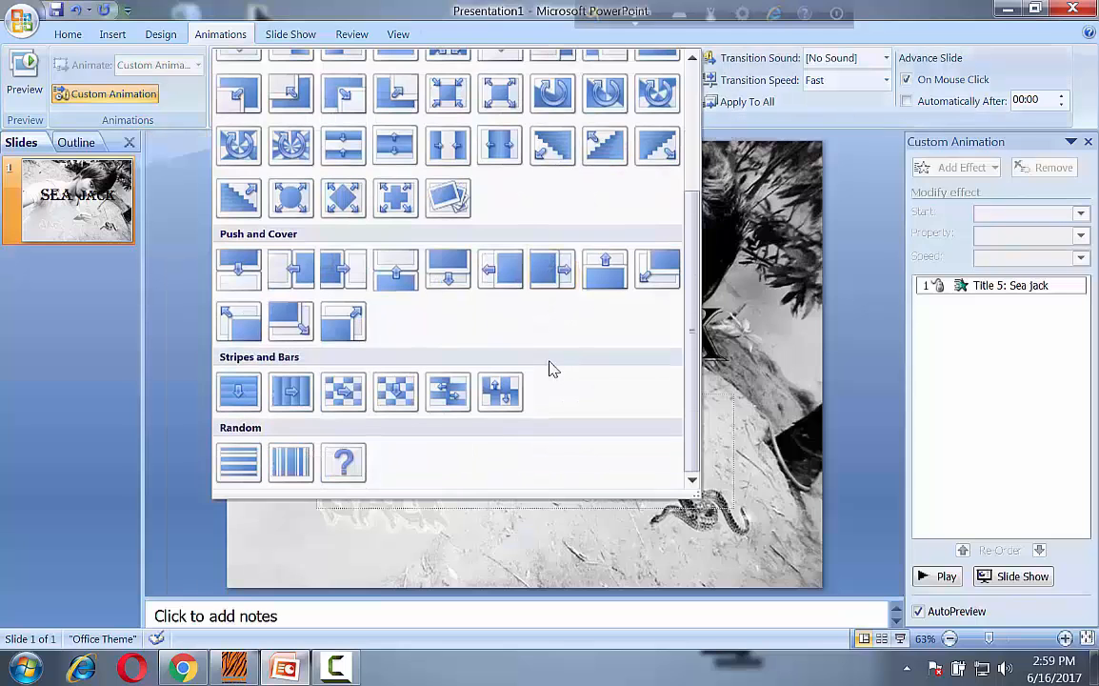
{"action": "left_click", "coordinate": [340, 392]}
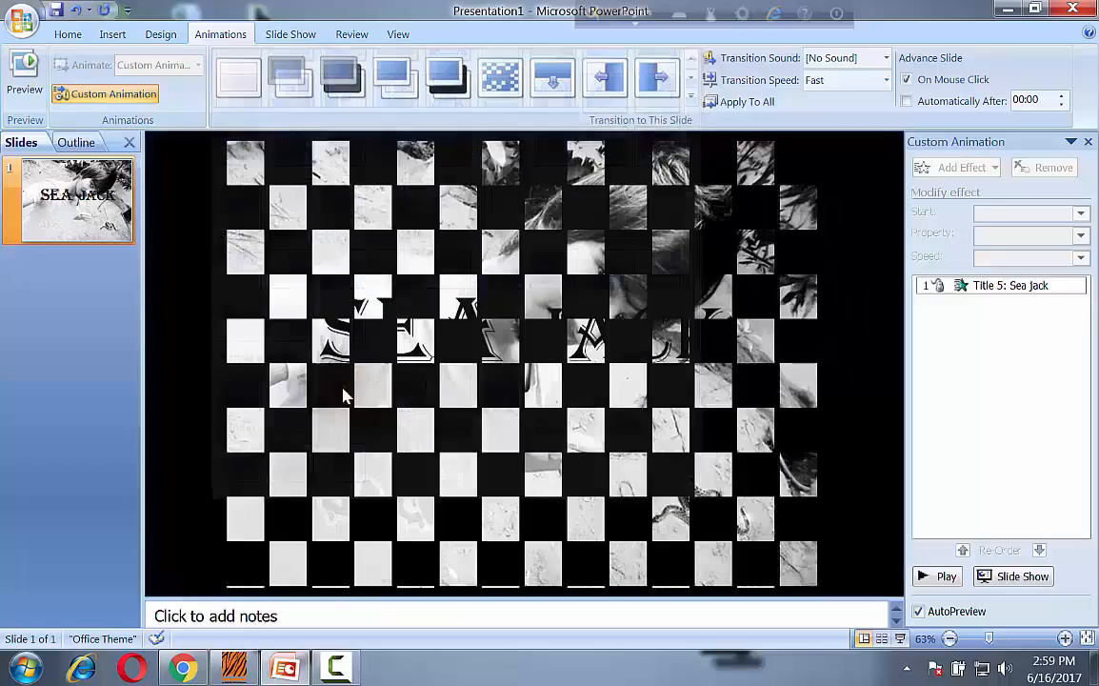
Turn off advancing the slide on mouse click and set it to advance automatically after 00:01.
{"action": "left_click", "coordinate": [907, 79]}
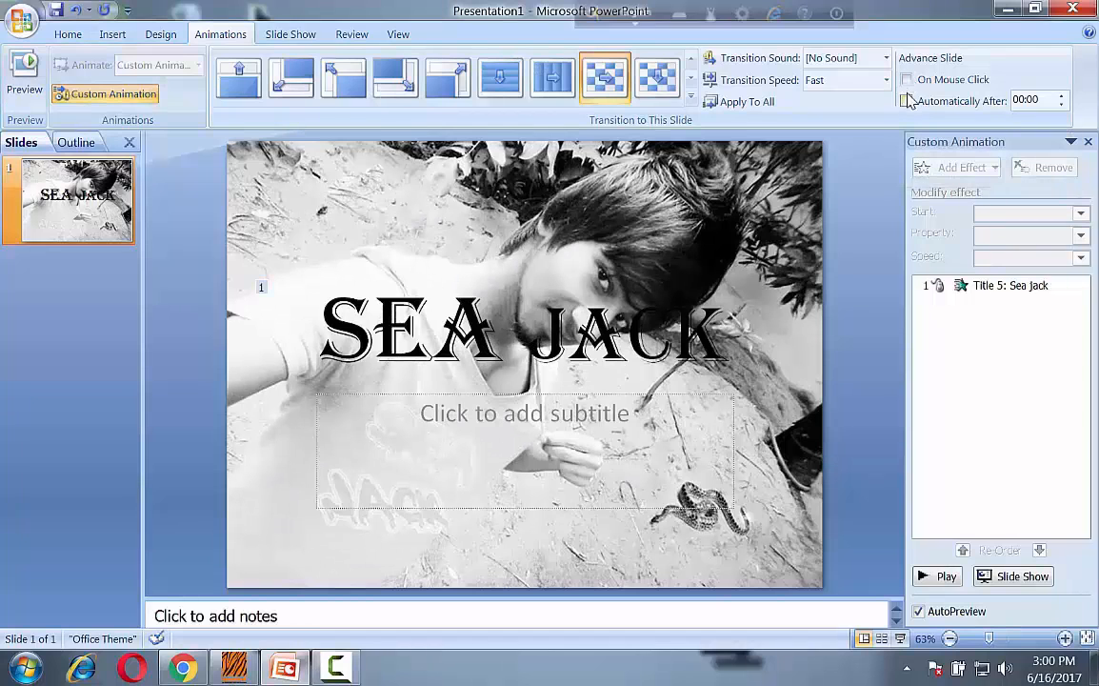
{"action": "left_click", "coordinate": [1060, 96]}
{"action": "left_click", "coordinate": [907, 80]}
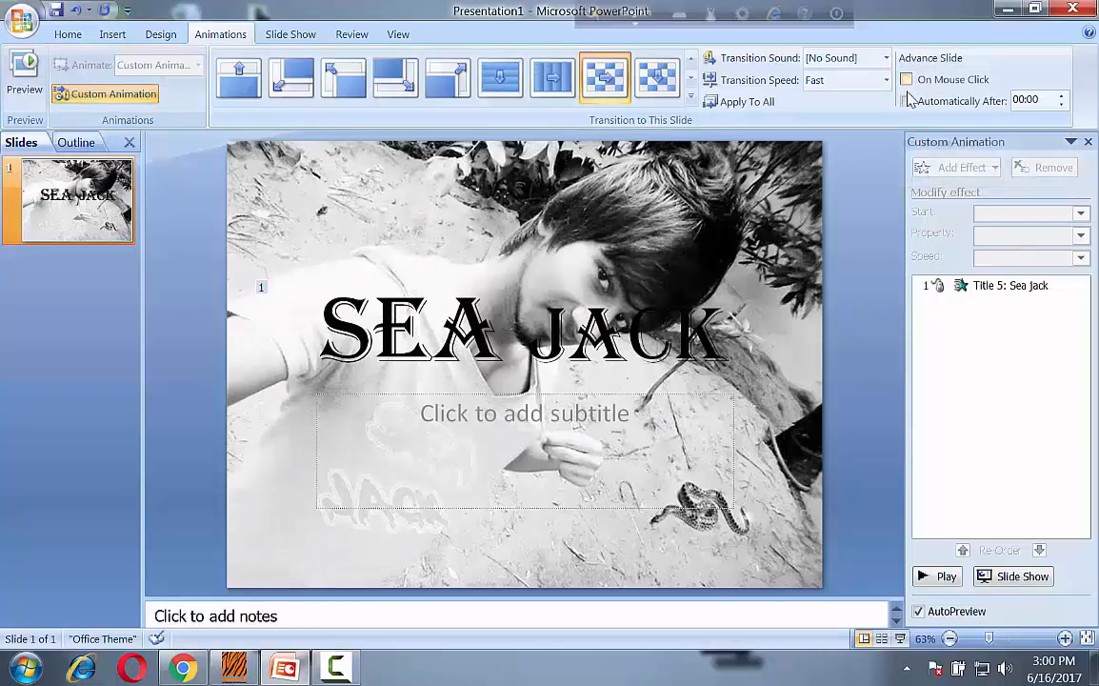
{"action": "left_click", "coordinate": [1060, 95]}
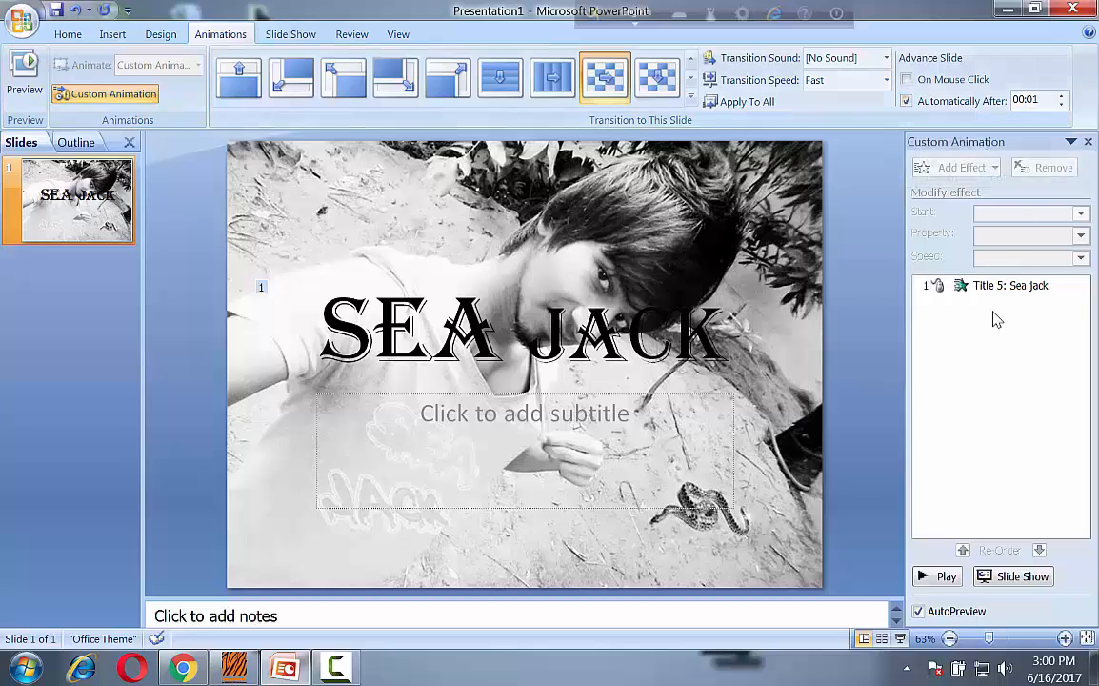
Run the slide show to check the slide's transition and title animation.
{"action": "left_click", "coordinate": [1024, 578]}
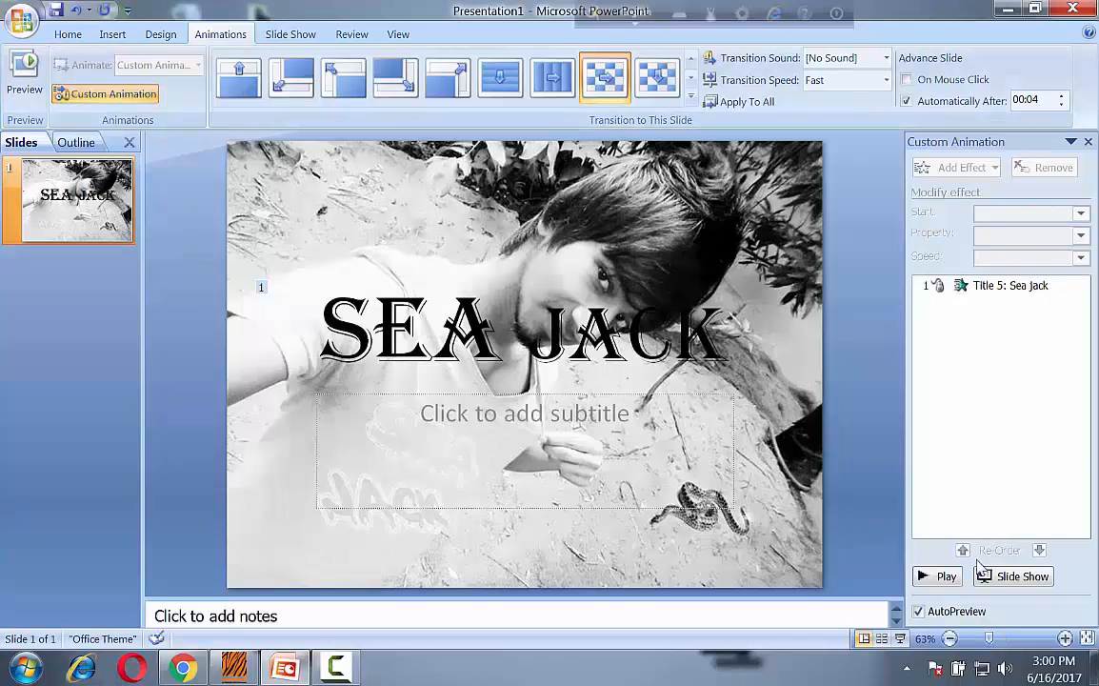
{"action": "left_click", "coordinate": [1016, 582]}
{"action": "left_click", "coordinate": [1027, 580]}
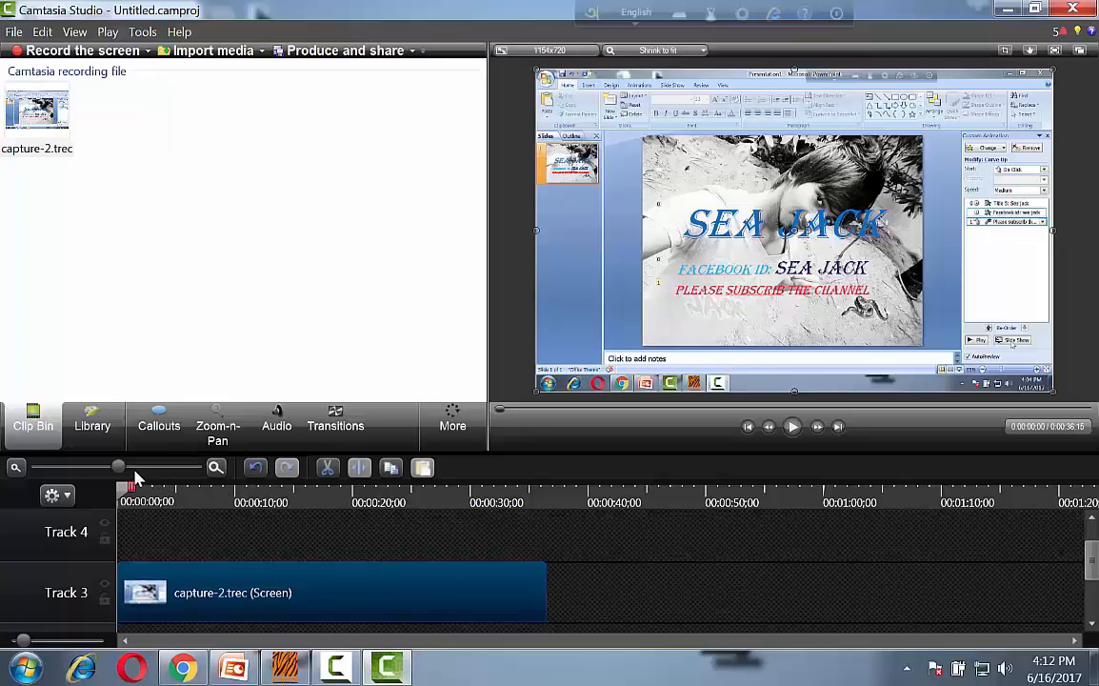
In Camtasia Studio, play the capture-2.trec screen recording on Track 3 from its beginning.
{"action": "left_click_drag", "start_coordinate": [119, 469], "coordinate": [143, 468]}
{"action": "scroll", "coordinate": [359, 633], "scroll_direction": "up", "scroll_amount": 3}
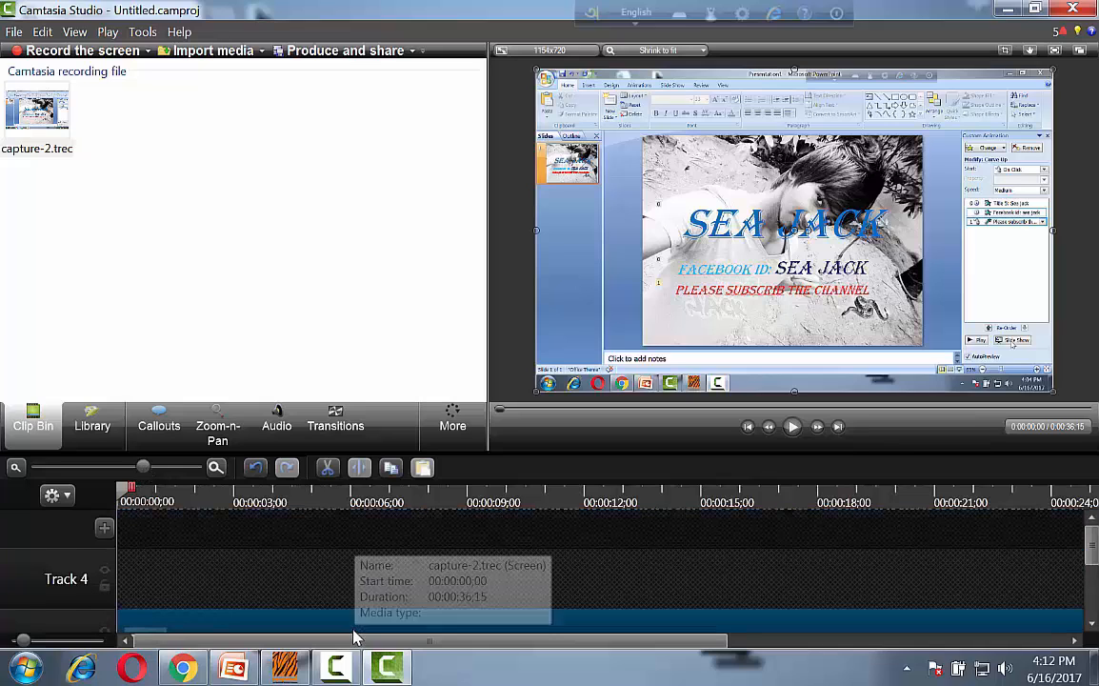
{"action": "left_click", "coordinate": [793, 428]}
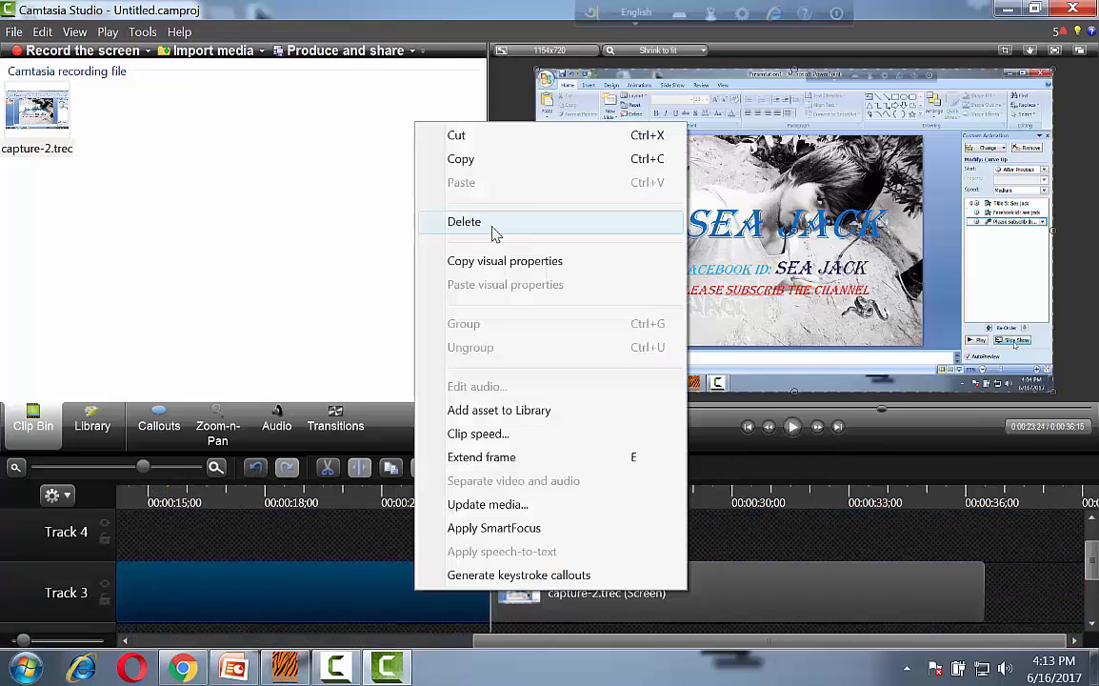
{"action": "left_click", "coordinate": [493, 225]}
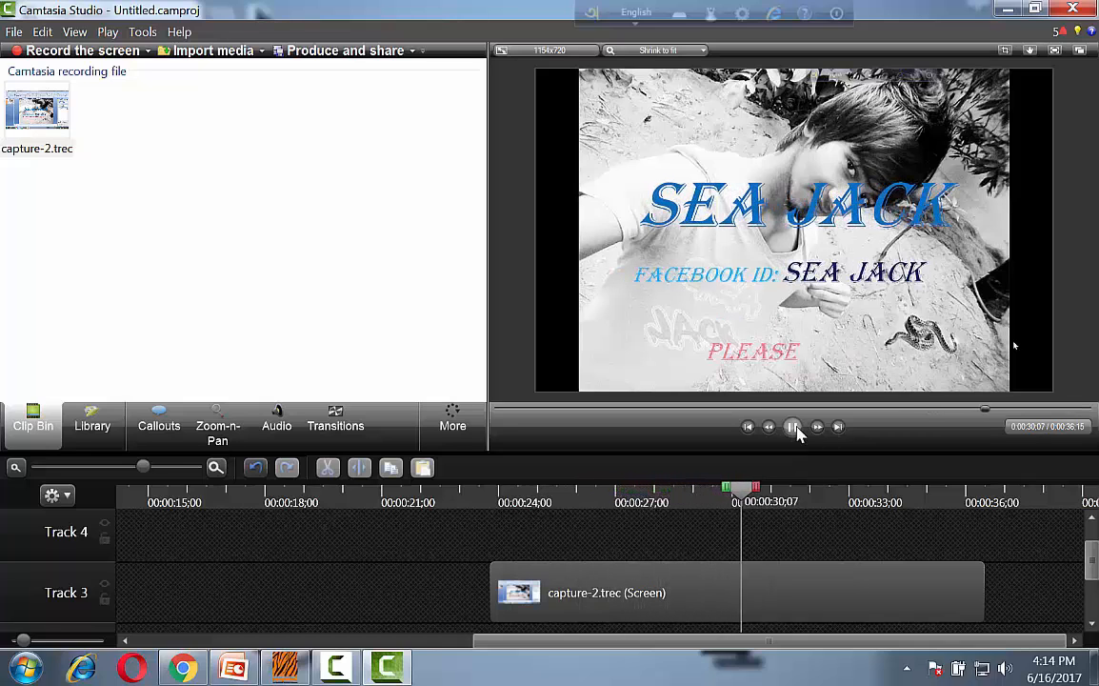
Pause playback at 0:00:32;08, split the capture-2.trec clip on Track 3 there and delete the part after the split.
{"action": "left_click", "coordinate": [795, 428]}
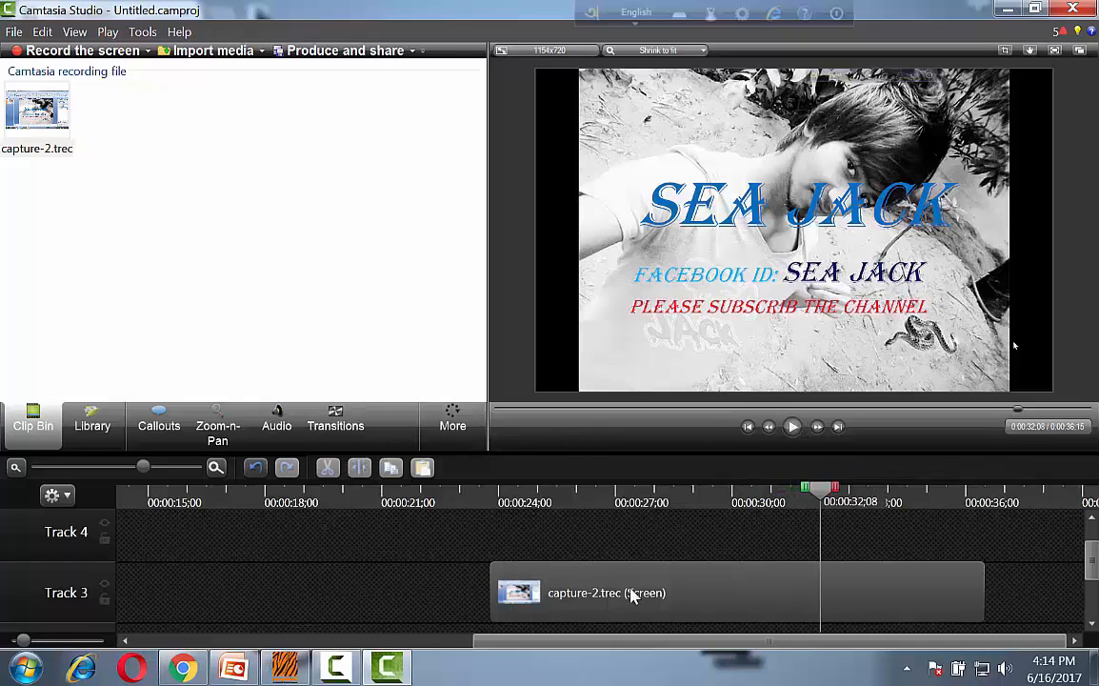
{"action": "left_click", "coordinate": [763, 604]}
{"action": "left_click", "coordinate": [359, 467]}
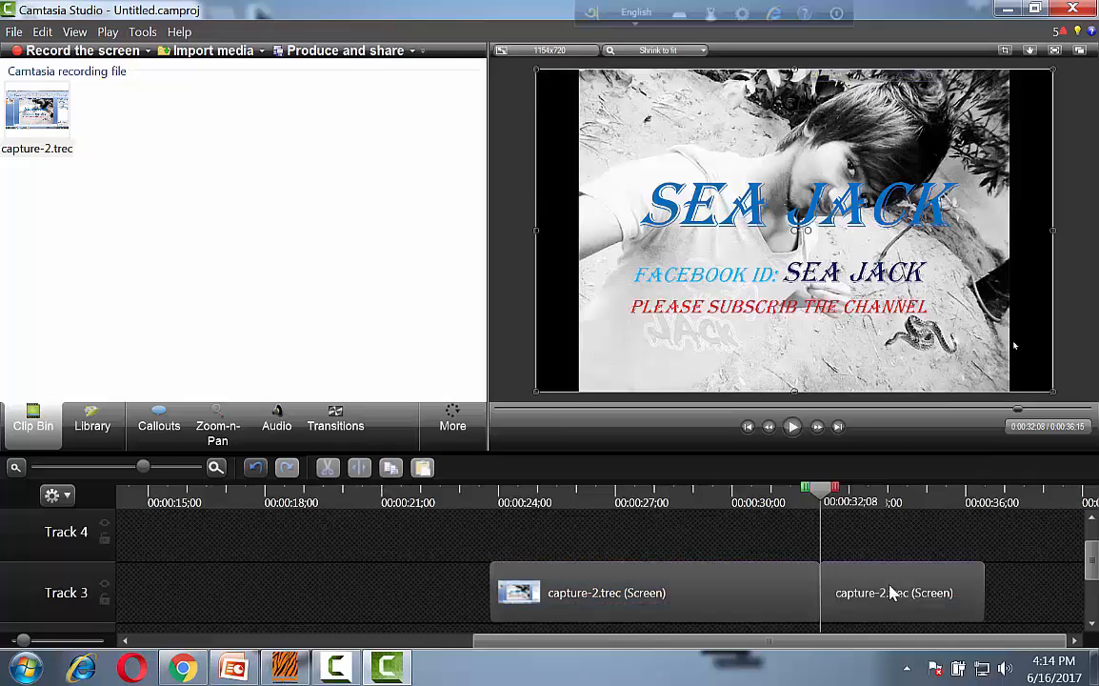
{"action": "left_click", "coordinate": [890, 592]}
{"action": "right_click", "coordinate": [877, 598]}
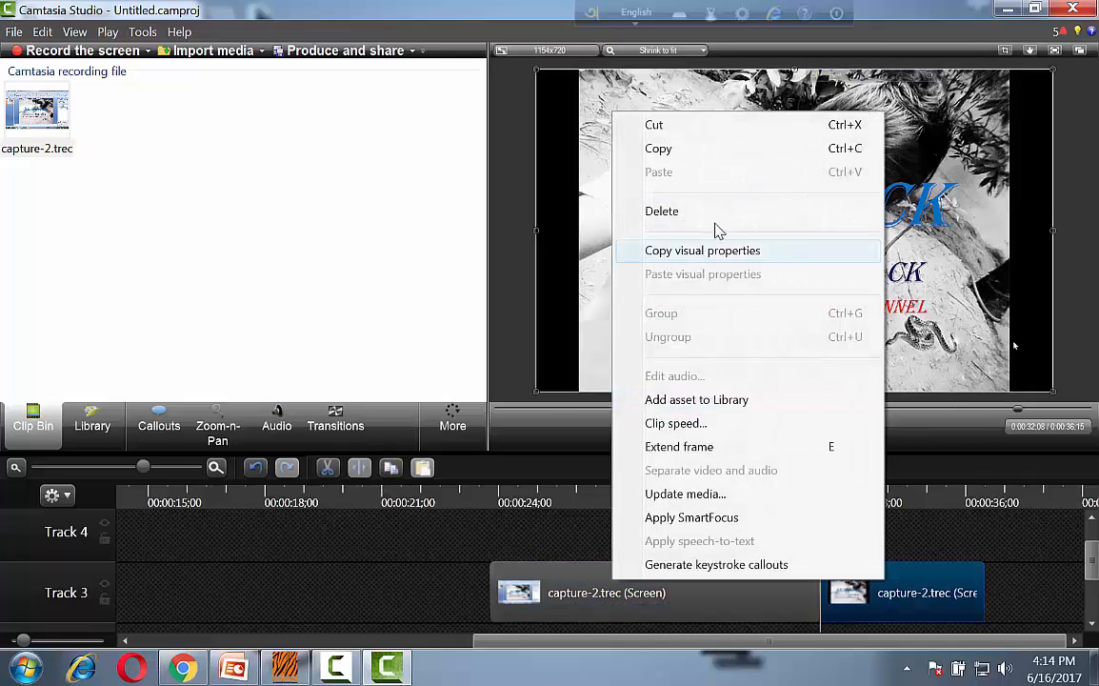
{"action": "left_click", "coordinate": [666, 211]}
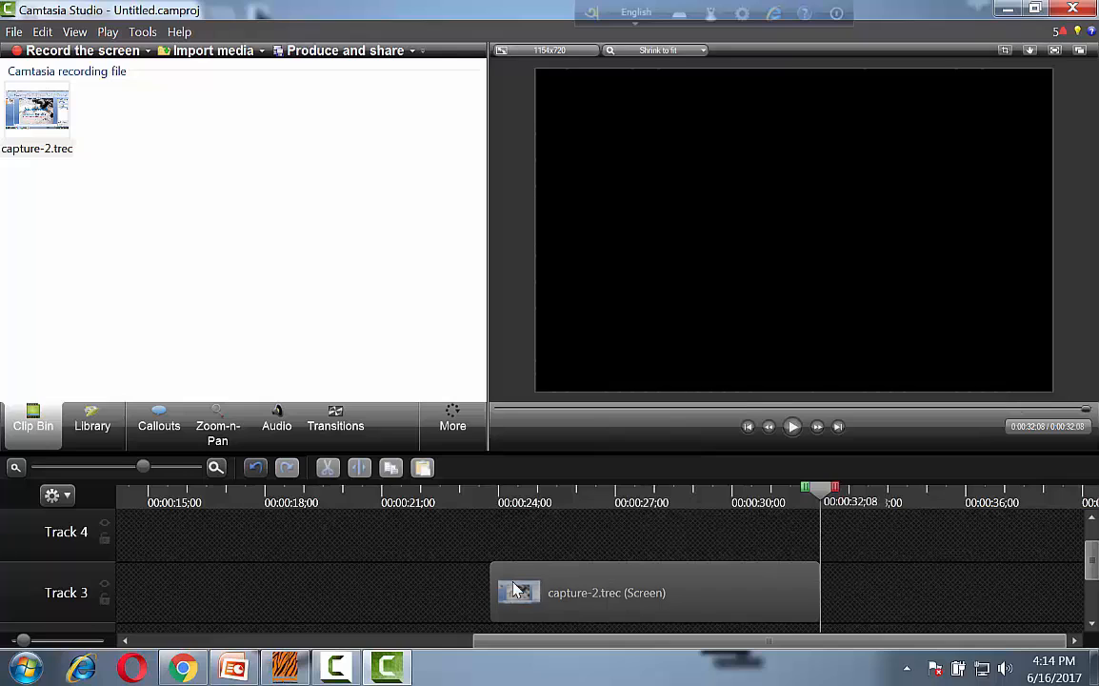
Move the remaining capture-2.trec clip to the start of Track 3 and play it up to 0:00:01;25.
{"action": "left_click", "coordinate": [563, 590]}
{"action": "left_click", "coordinate": [792, 427]}
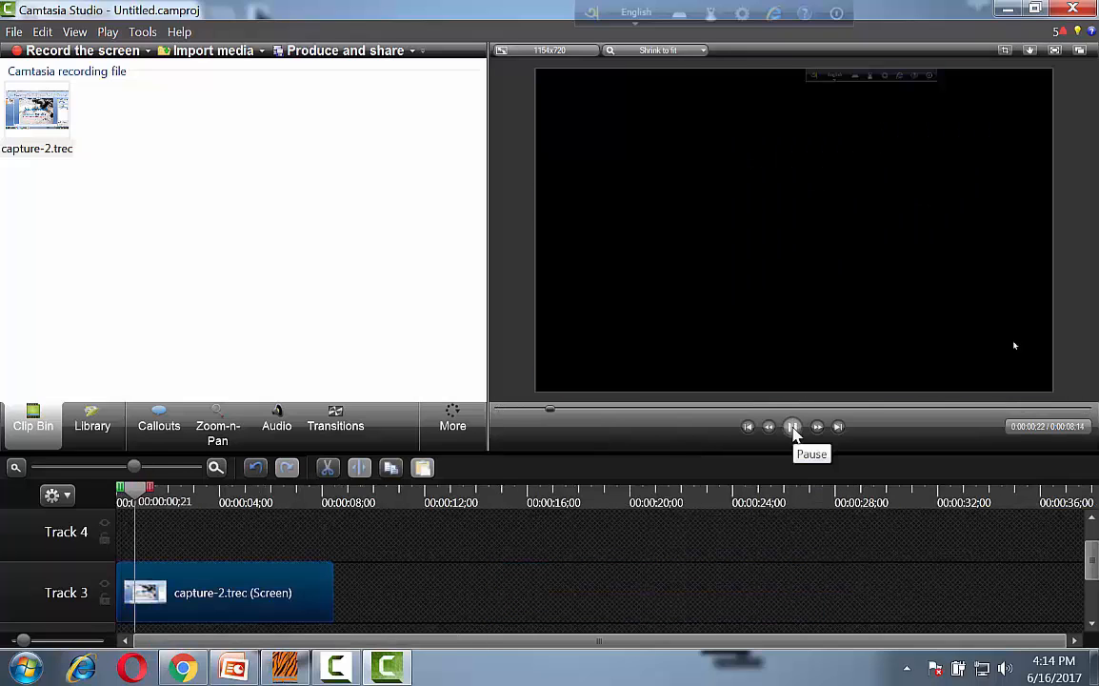
{"action": "left_click", "coordinate": [792, 427]}
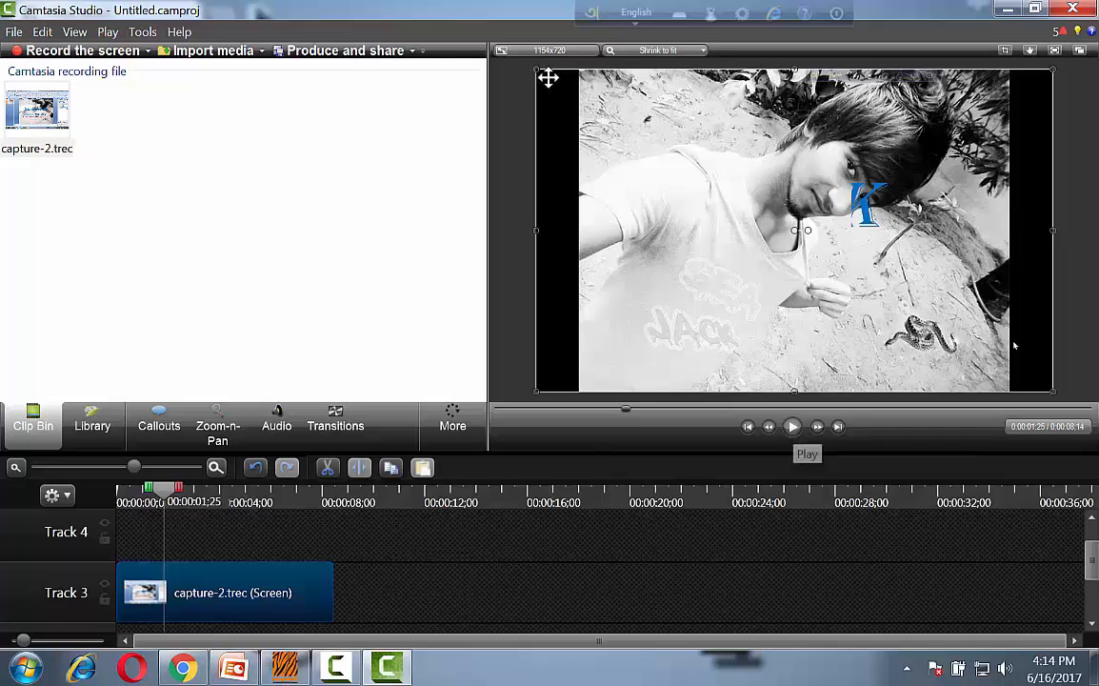
Enlarge the clip on the canvas until the slide picture fills its width, and replay it from 0:00:01;06.
{"action": "left_click_drag", "start_coordinate": [536, 229], "coordinate": [491, 231]}
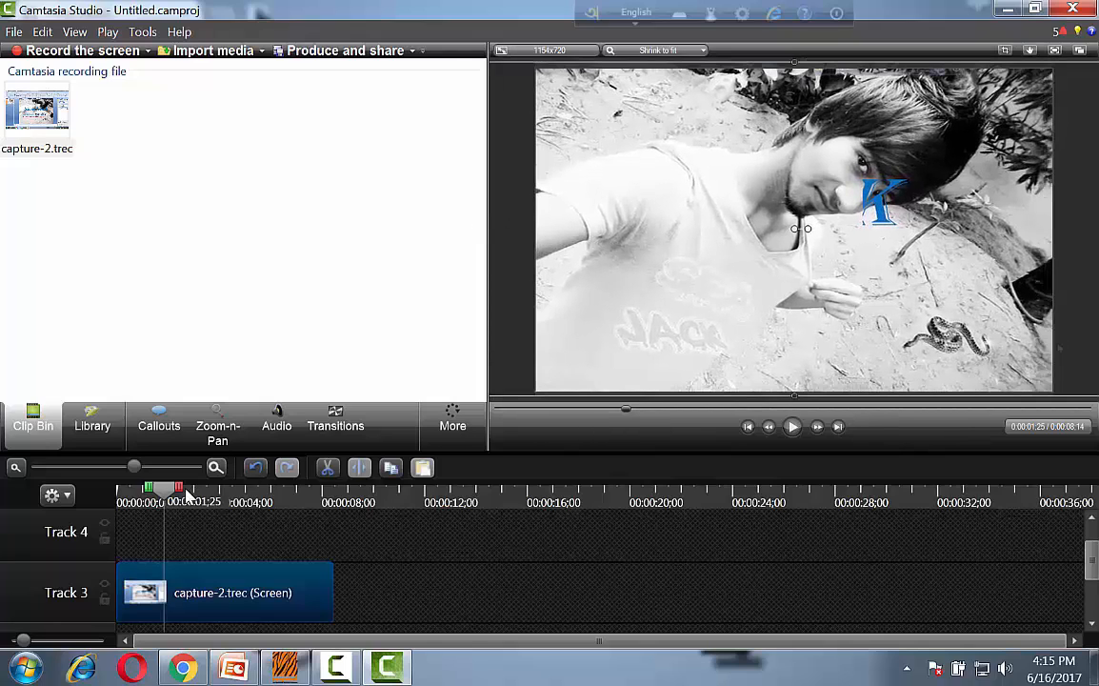
{"action": "left_click_drag", "start_coordinate": [169, 493], "coordinate": [154, 503]}
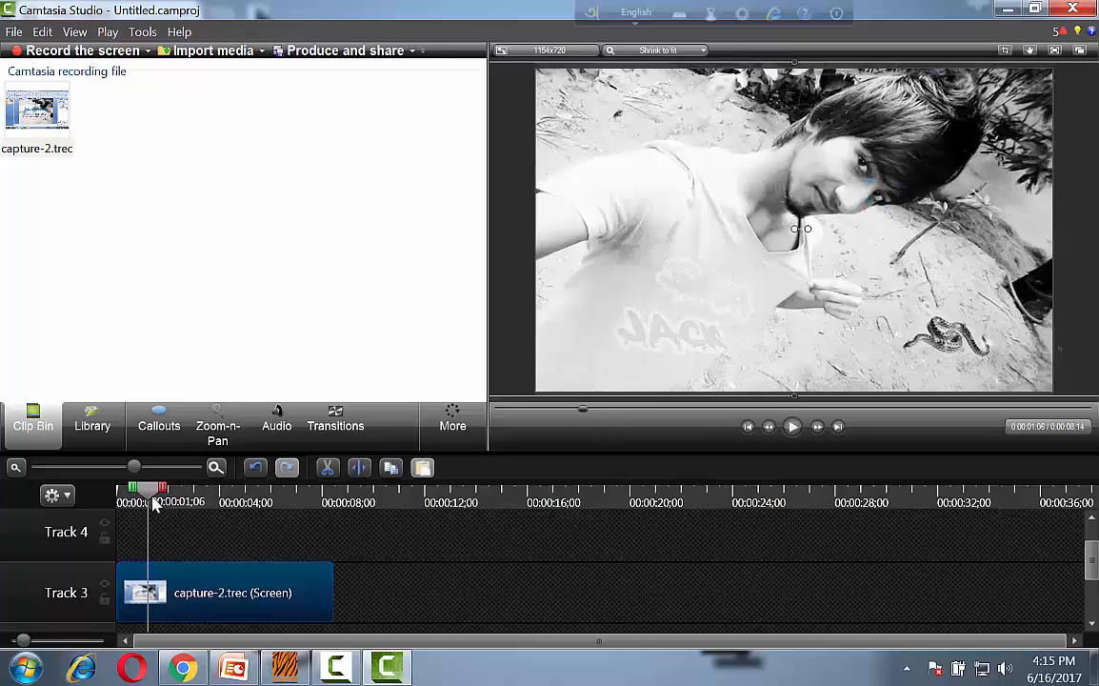
{"action": "left_click", "coordinate": [794, 428]}
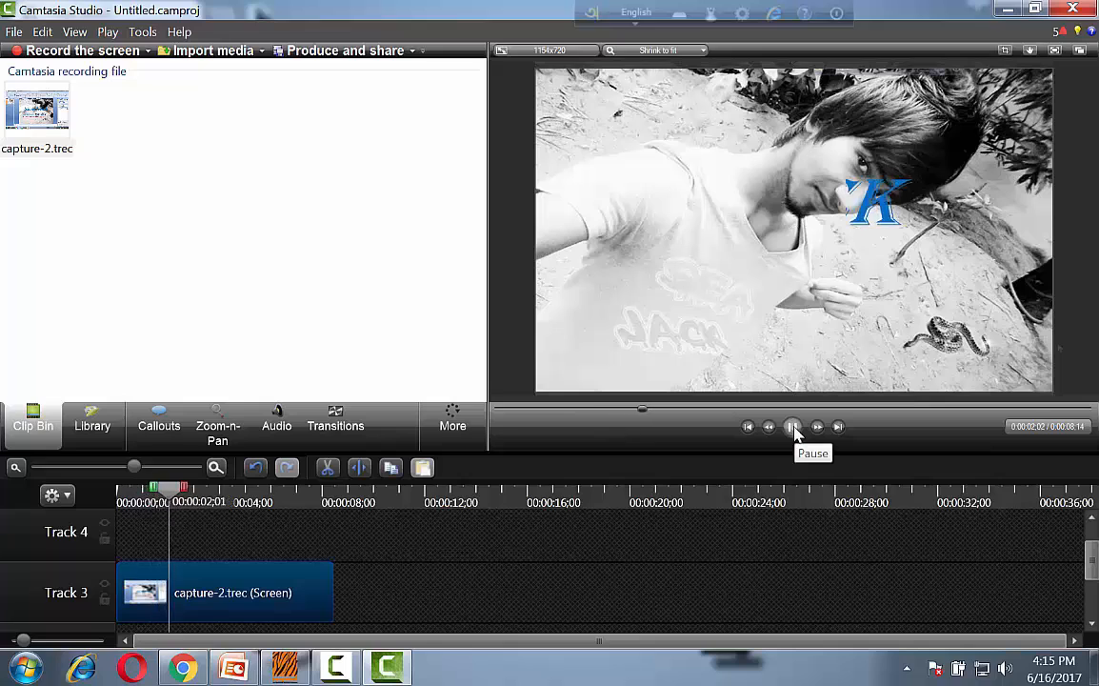